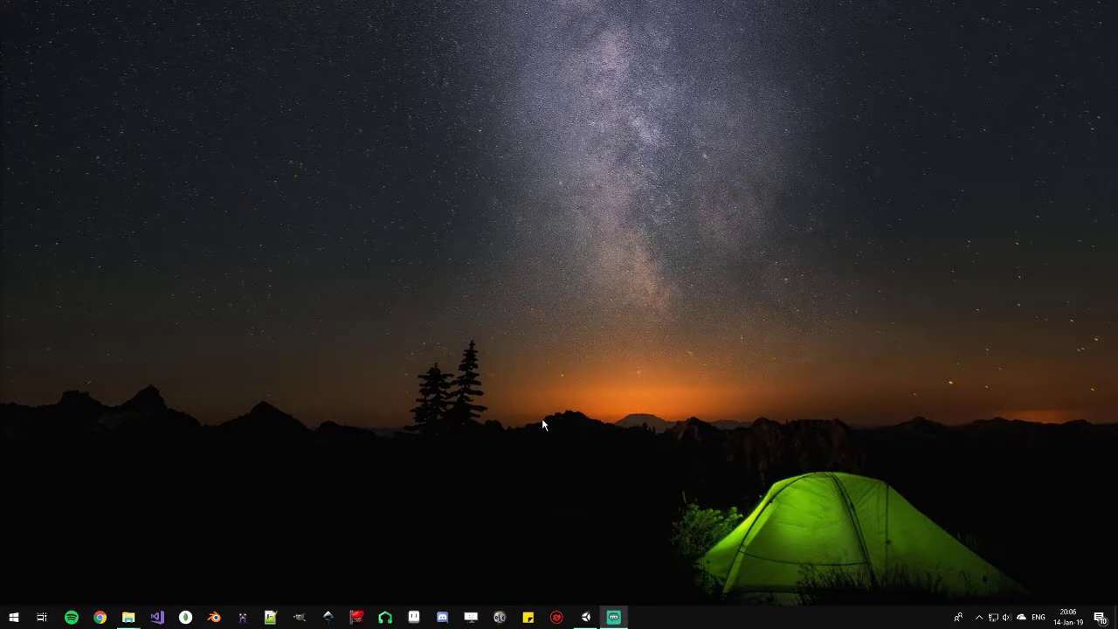
# Step: Launch Unity 2018.3 from the taskbar icon's jump list
pyautogui.rightClick(585, 617)
pyautogui.click(573, 557)
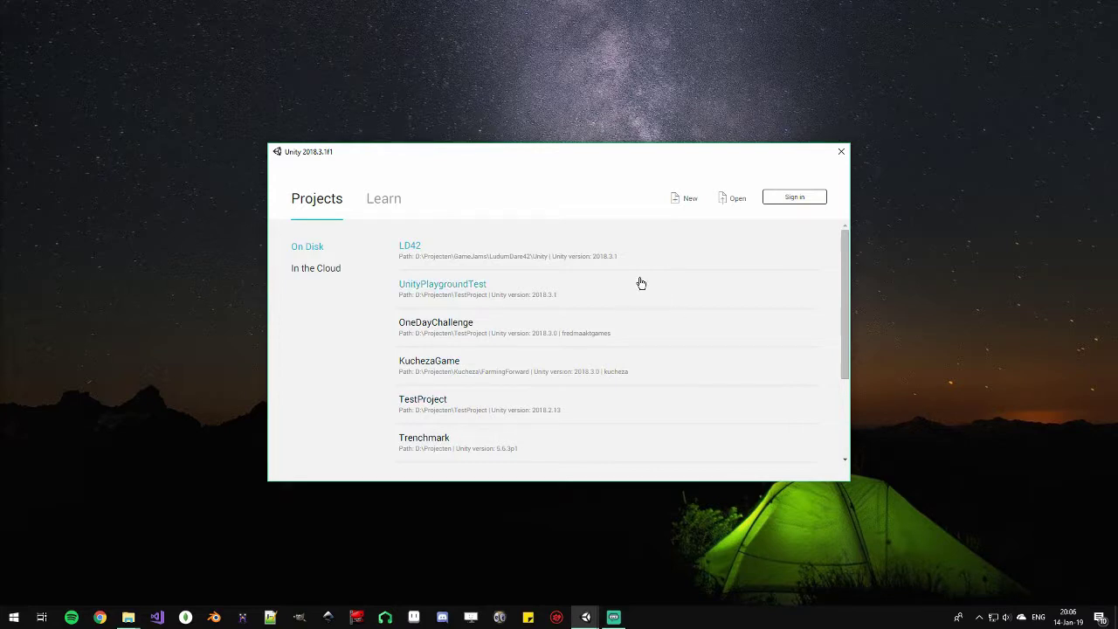
# Step: Begin a new project and replace the default name with VoetbalGame
pyautogui.click(690, 203)
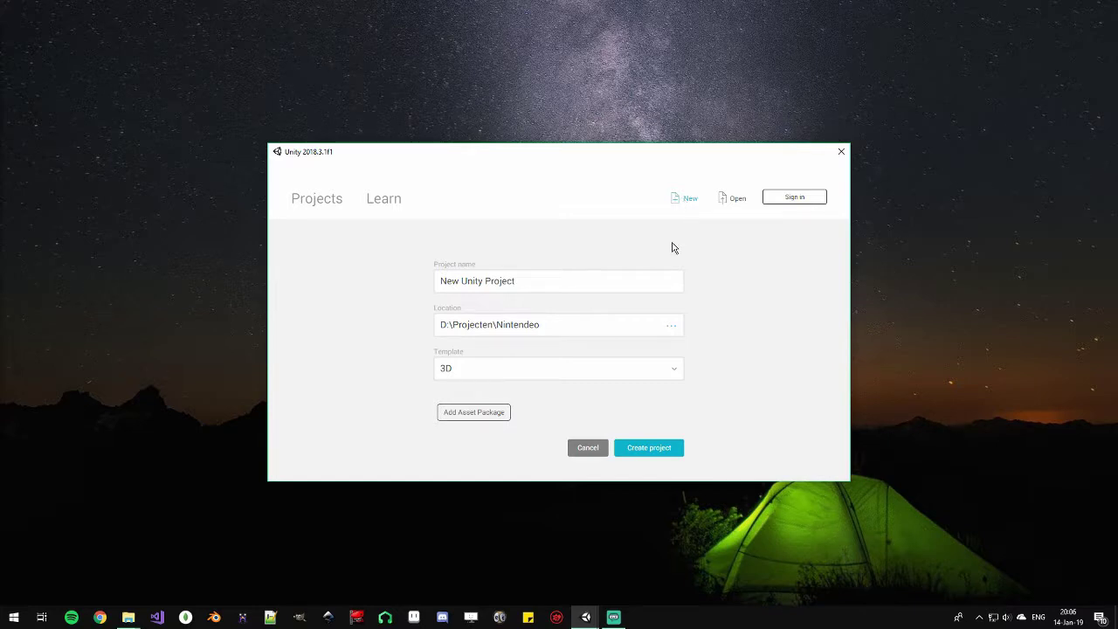
pyautogui.tripleClick(601, 279)
pyautogui.moveTo(629, 278); pyautogui.dragTo(346, 261)
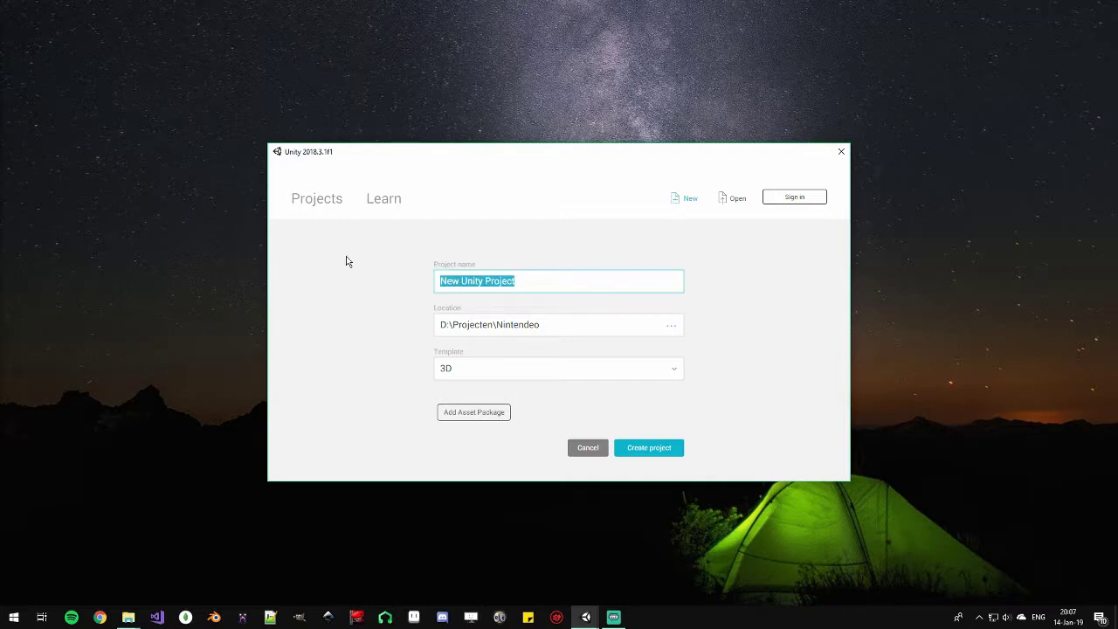
pyautogui.write('Voetbal')
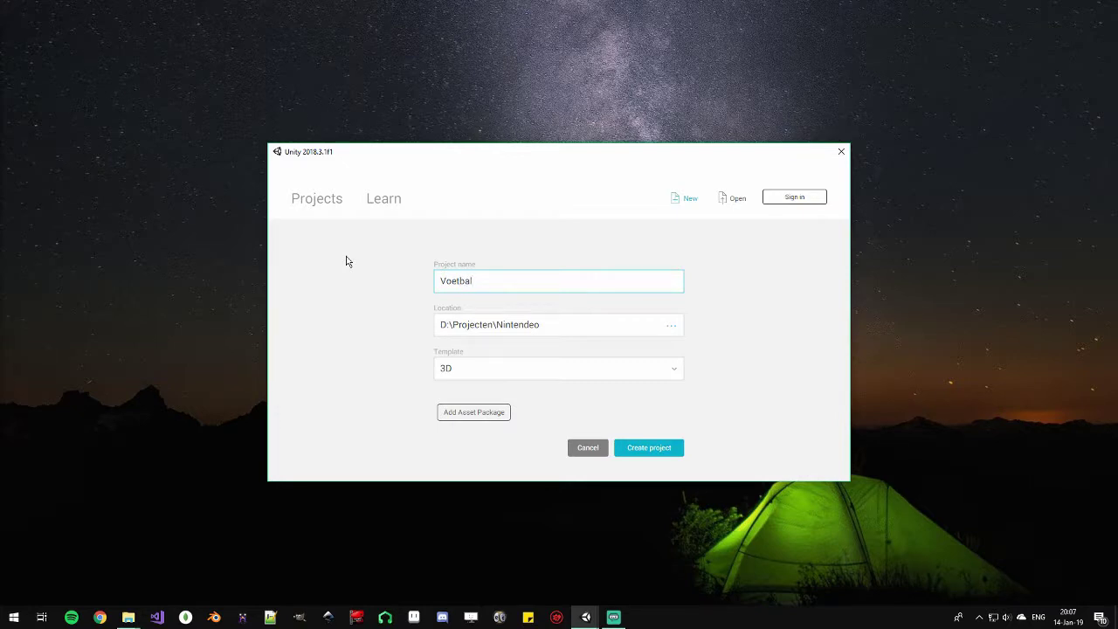
pyautogui.write('Game')
# Step: Store the project in the video folder, choose the 2D template and create it
pyautogui.click(672, 325)
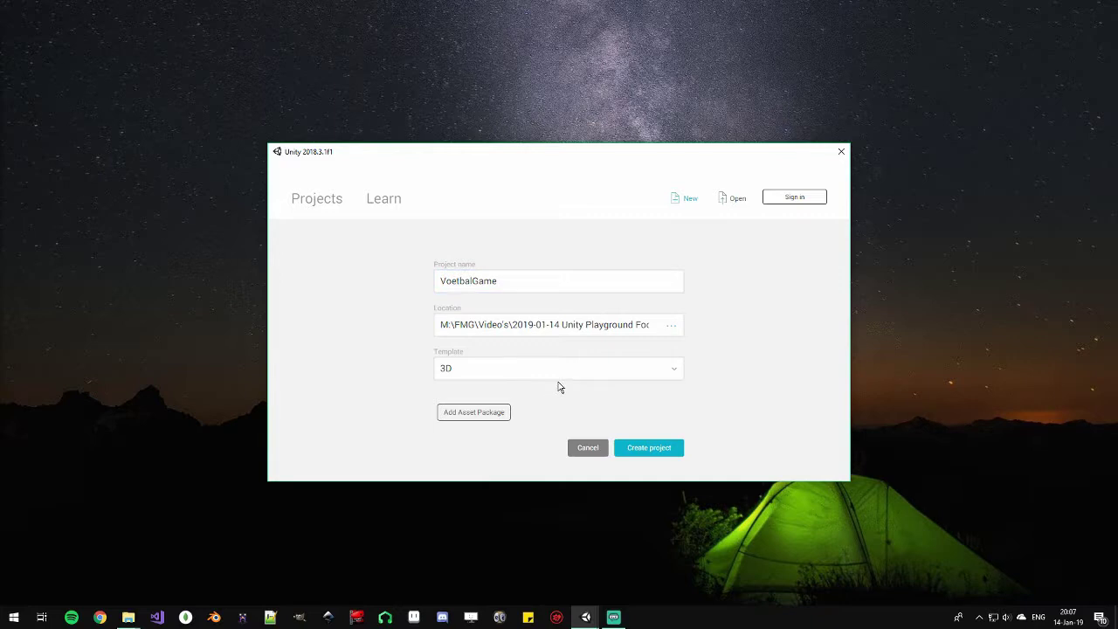
pyautogui.click(473, 369)
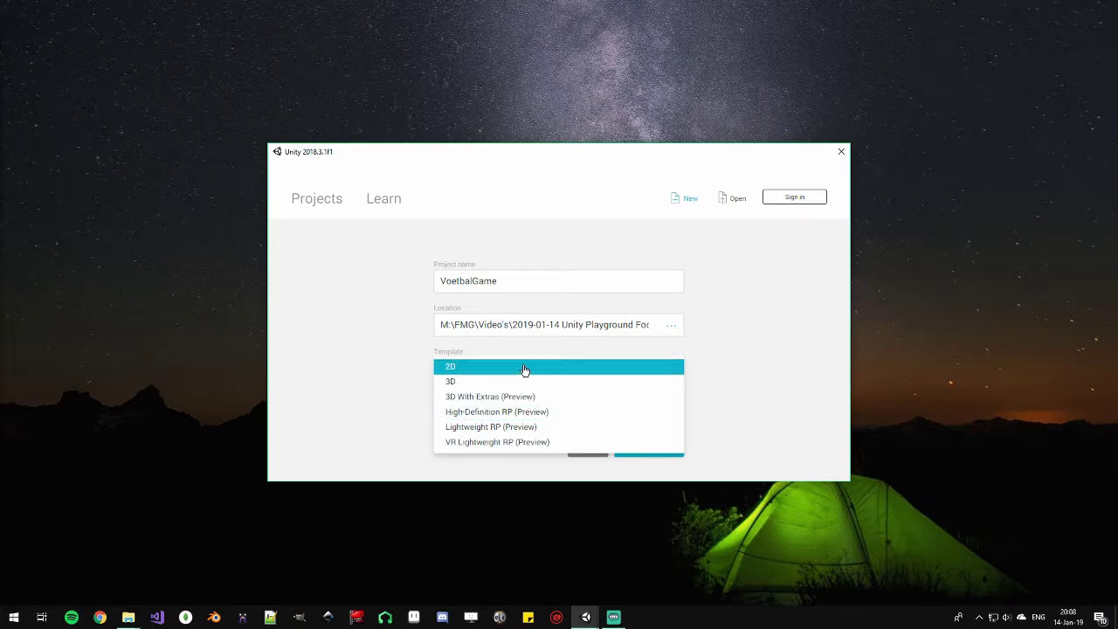
pyautogui.click(459, 355)
pyautogui.click(473, 371)
pyautogui.click(466, 377)
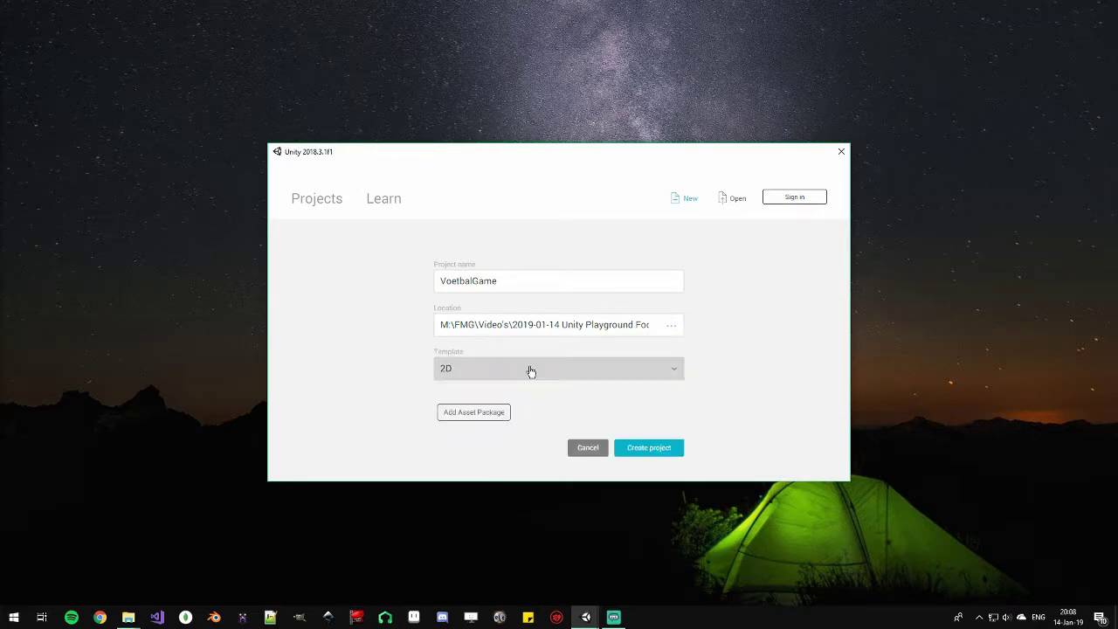
pyautogui.click(647, 451)
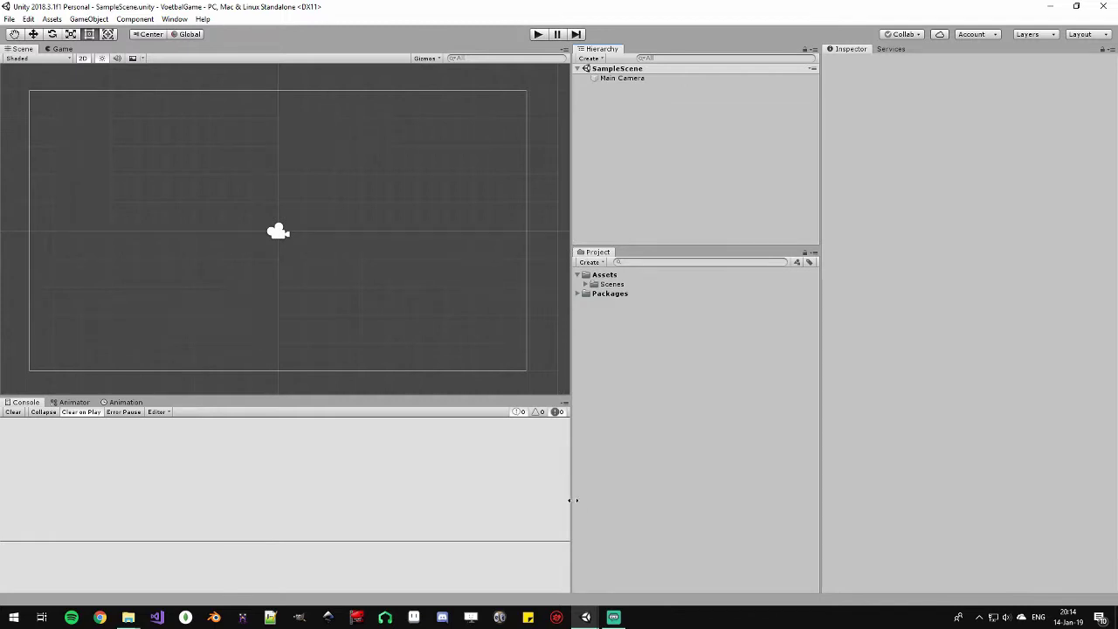
pyautogui.click(589, 254)
# Step: Select the Main Camera in the Hierarchy to show its Transform, Camera and Audio Listener
pyautogui.click(644, 155)
pyautogui.click(630, 69)
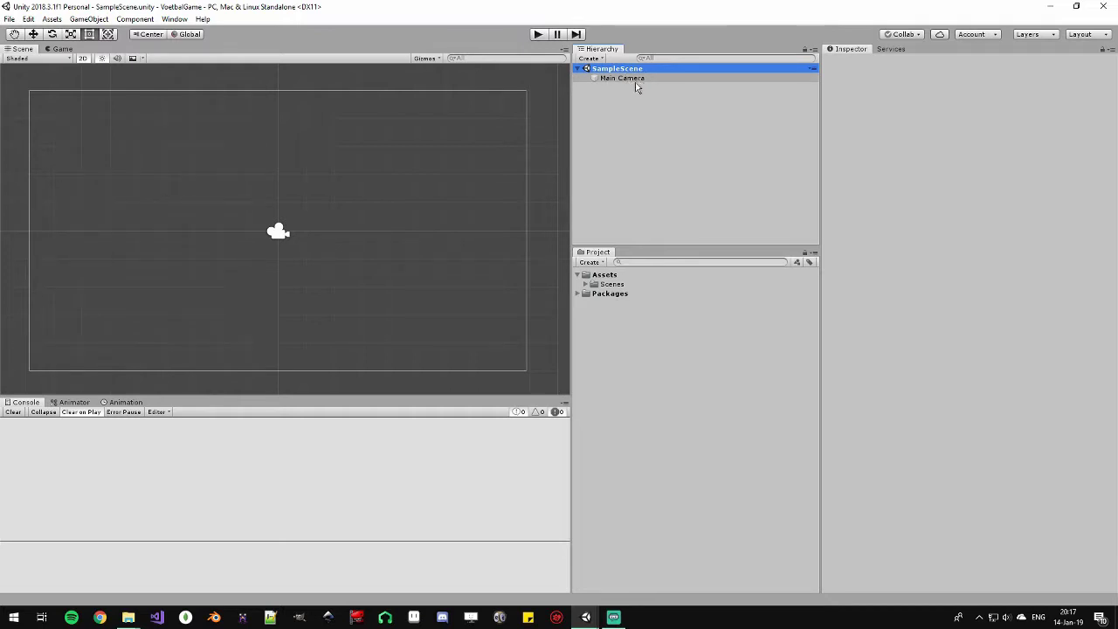
pyautogui.click(626, 110)
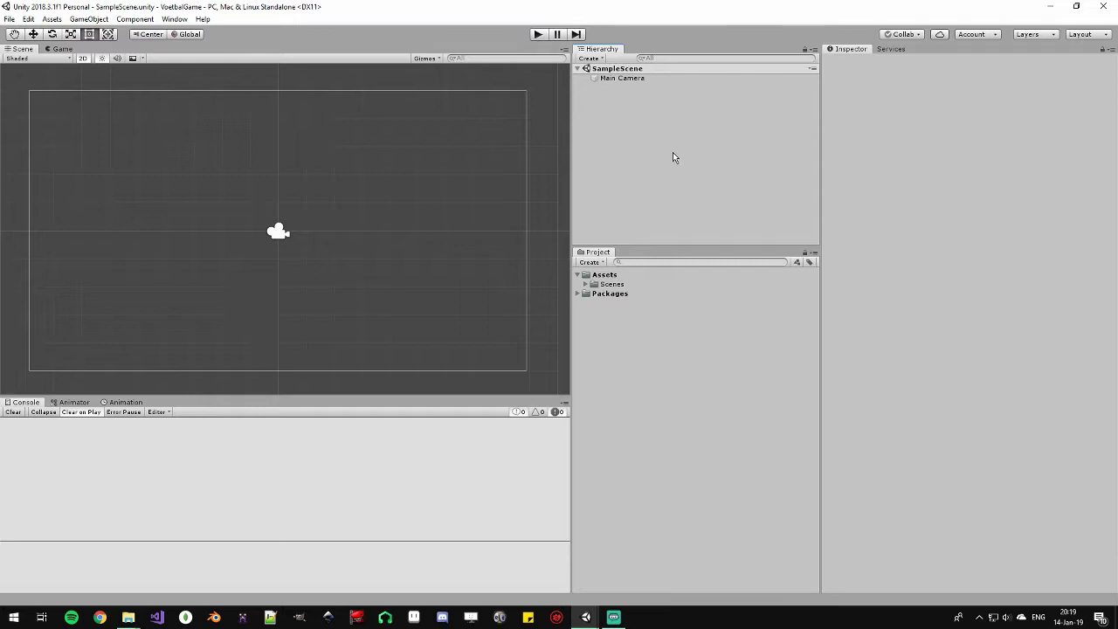
pyautogui.click(645, 70)
pyautogui.click(614, 80)
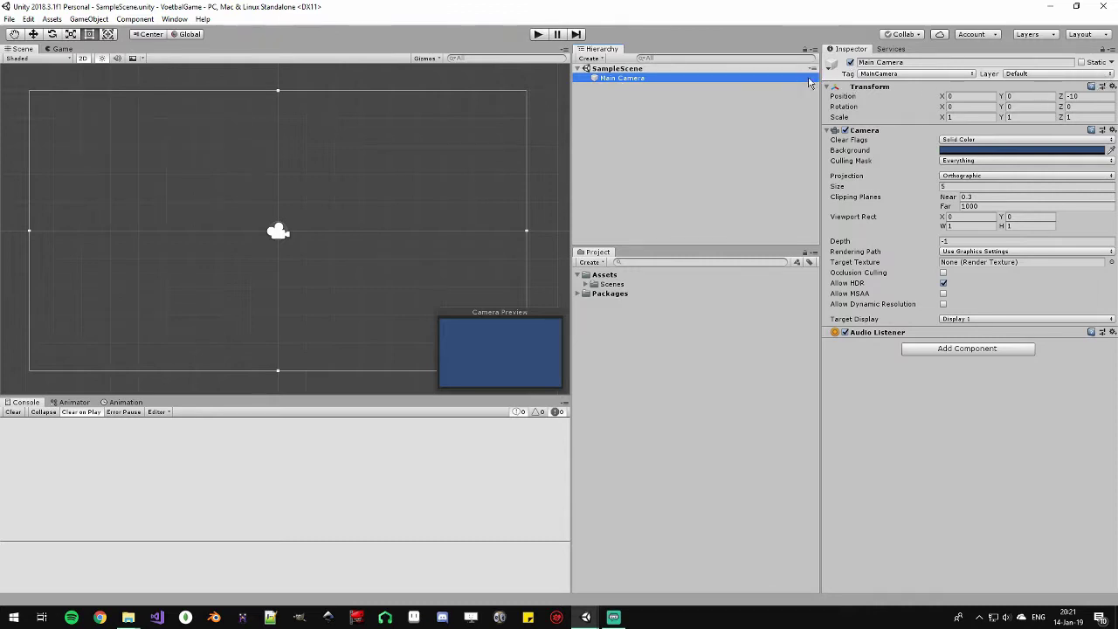
pyautogui.click(886, 63)
pyautogui.click(877, 63)
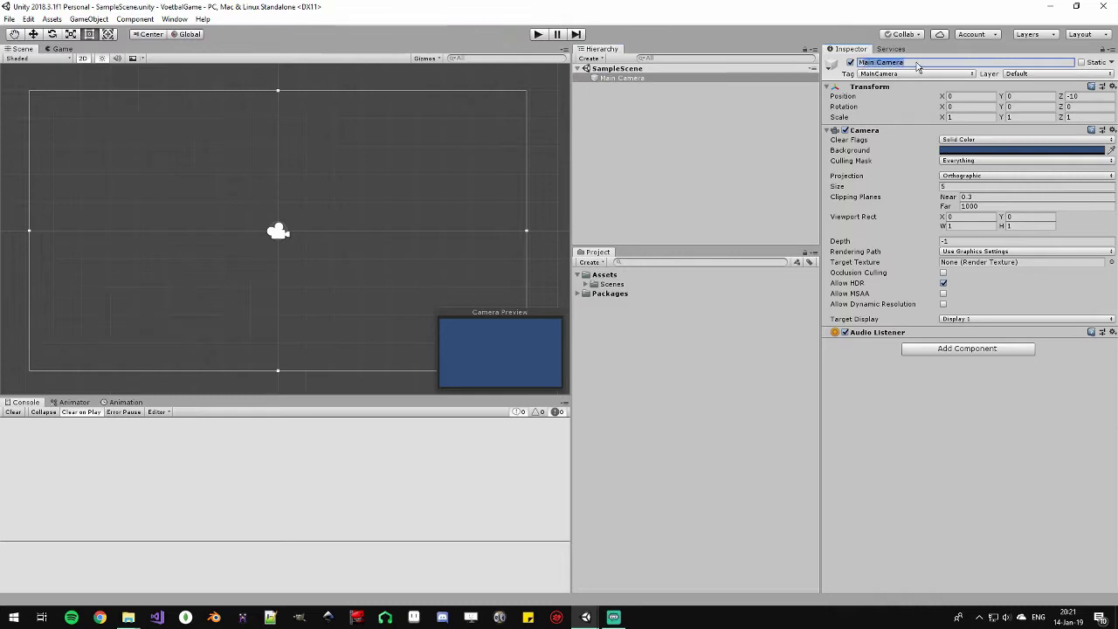
pyautogui.click(850, 62)
pyautogui.click(850, 63)
pyautogui.click(850, 63)
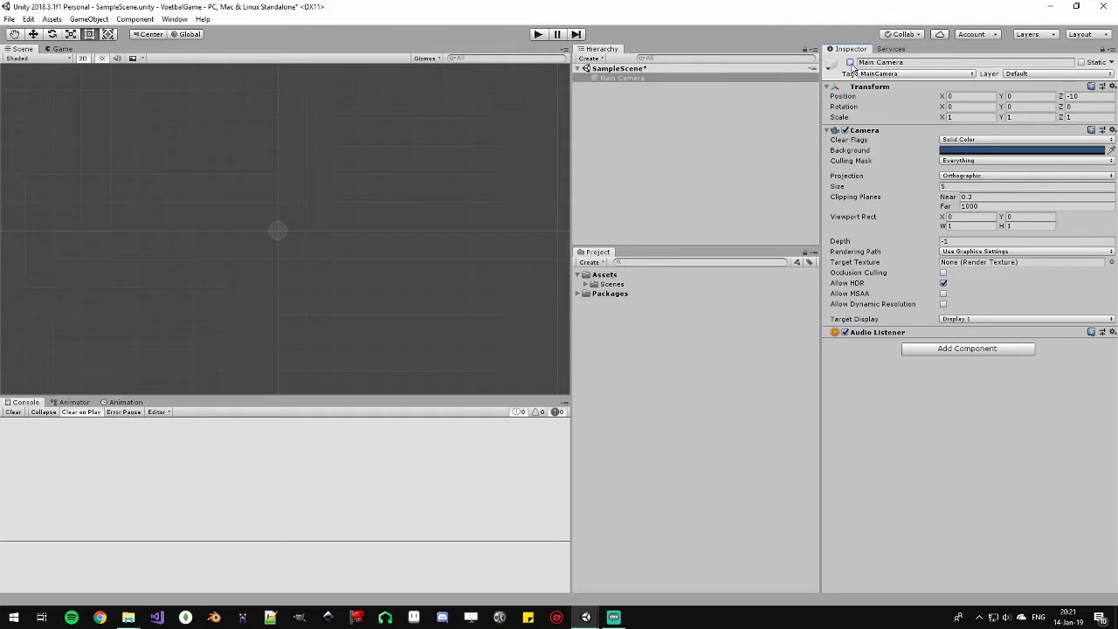
pyautogui.click(849, 62)
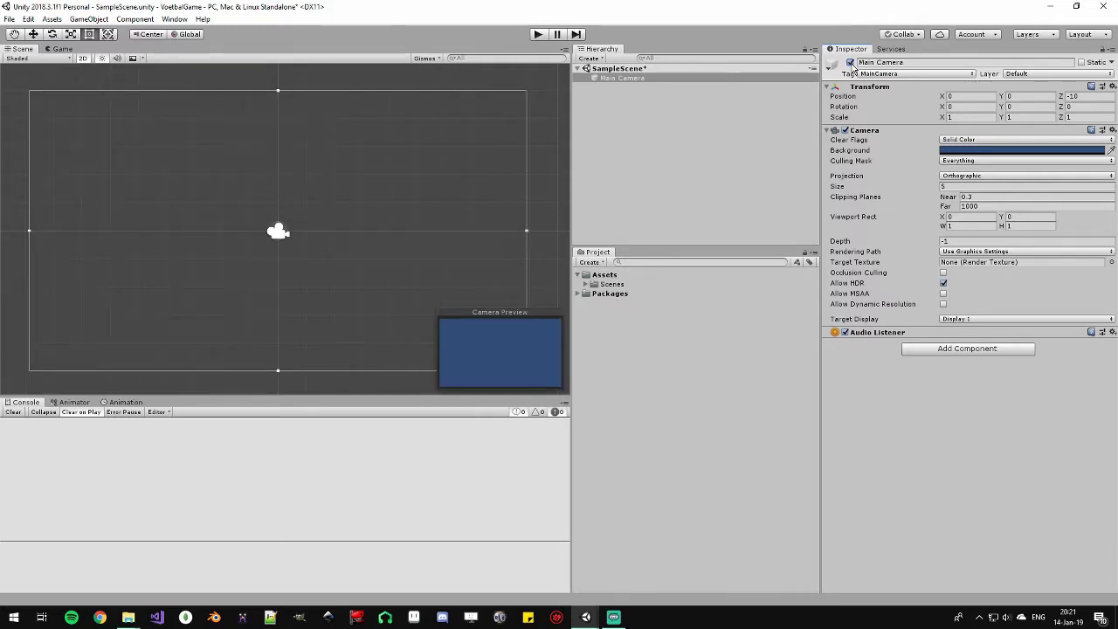
pyautogui.click(850, 63)
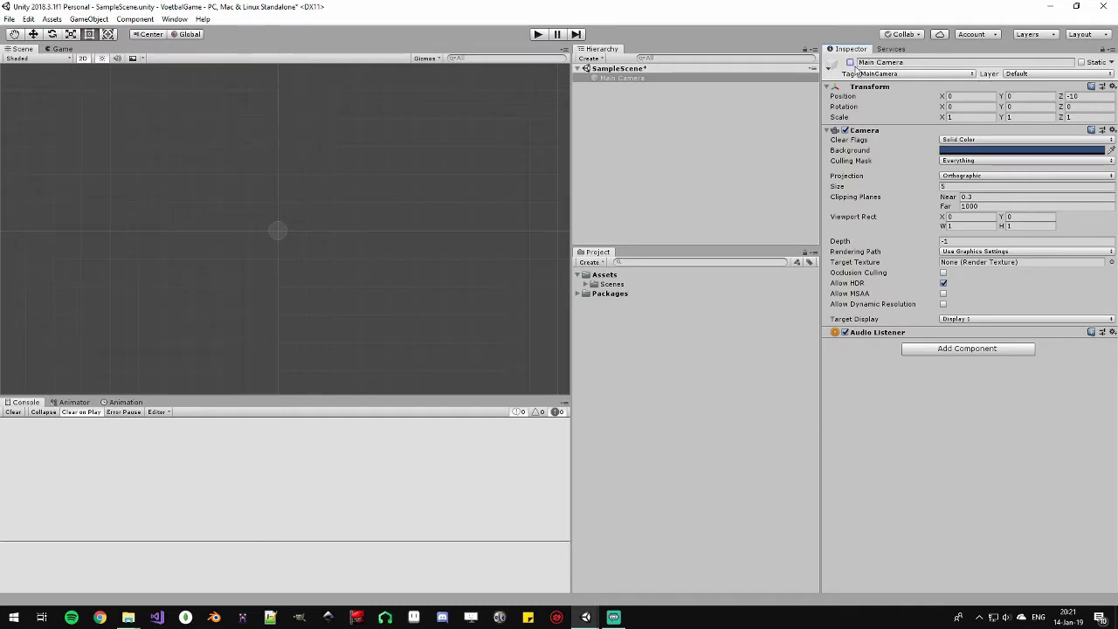
pyautogui.click(849, 63)
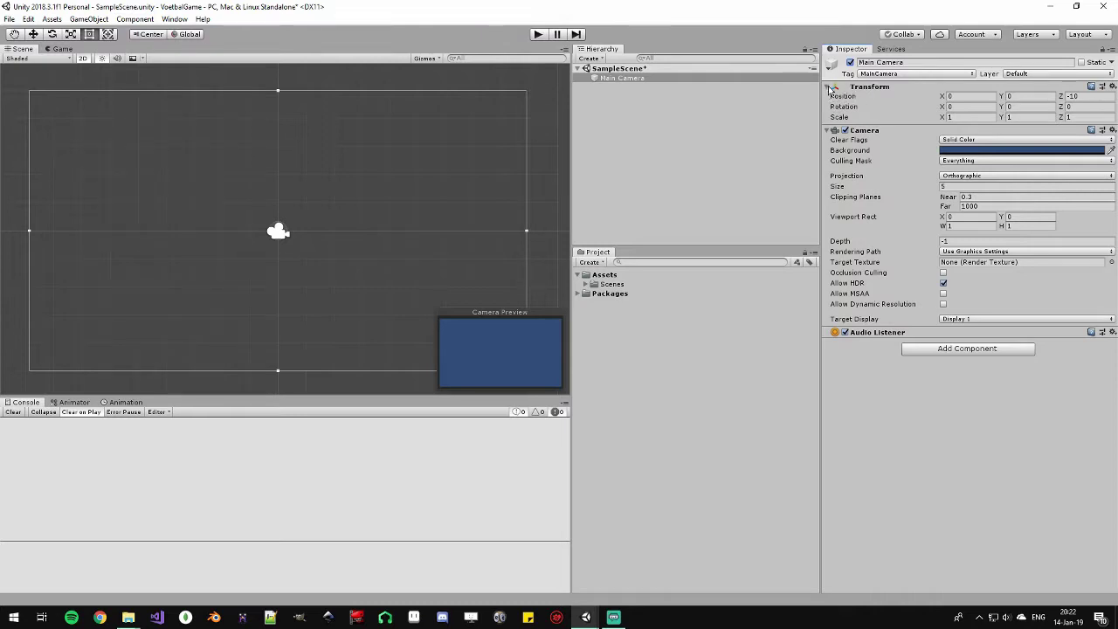
pyautogui.click(828, 88)
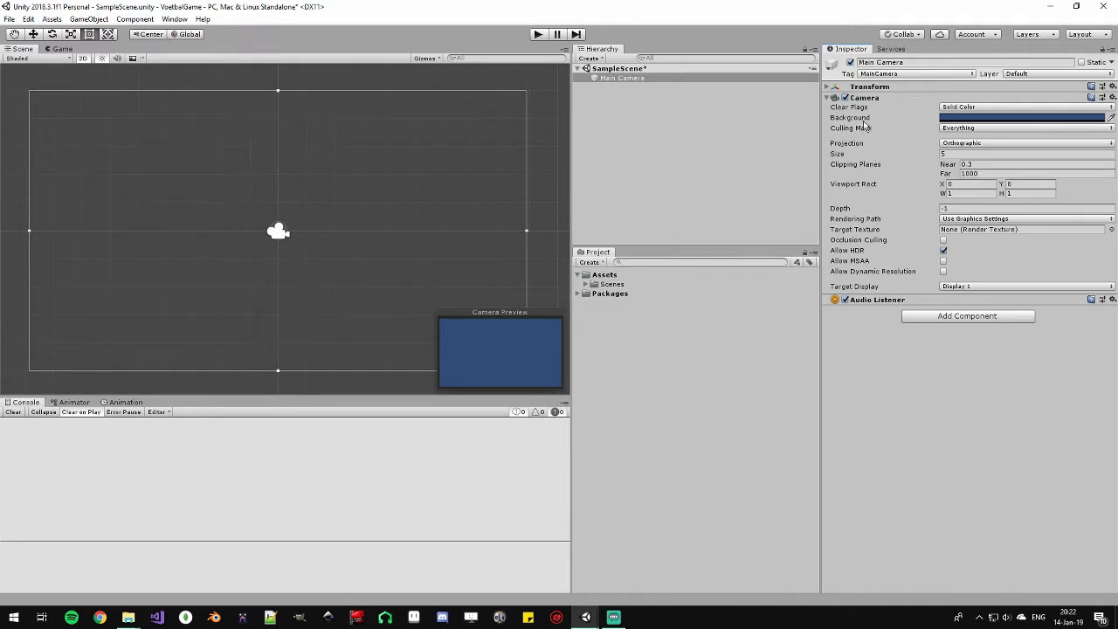
pyautogui.moveTo(863, 146)
pyautogui.click(687, 145)
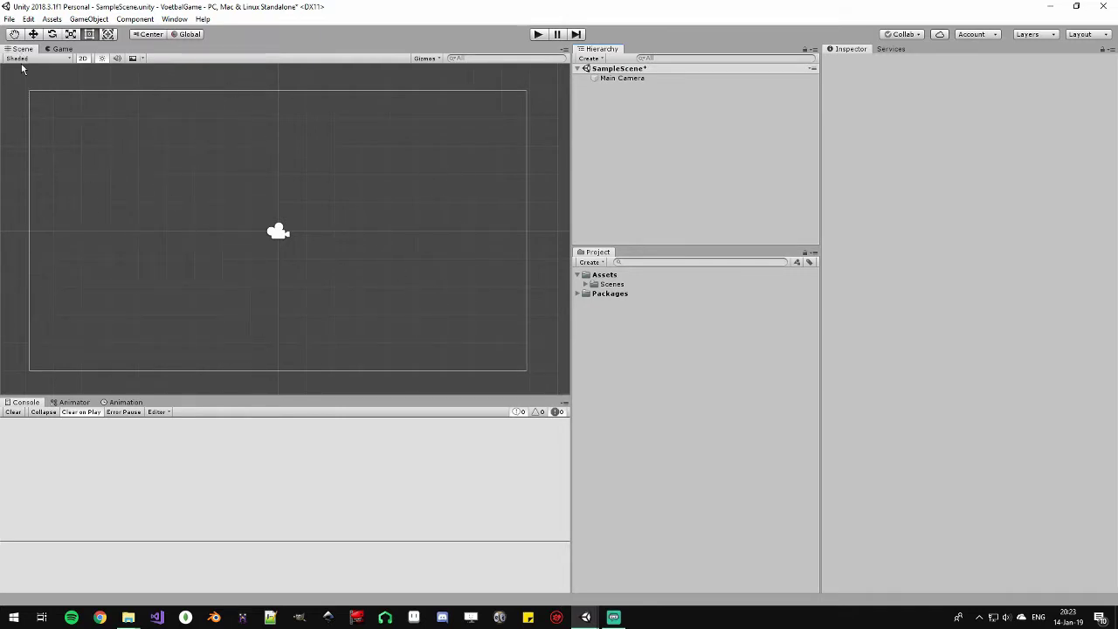
pyautogui.scroll(-3, 207, 217)
pyautogui.scroll(3, 195, 170)
pyautogui.scroll(-5, 224, 212)
pyautogui.scroll(3, 230, 222)
pyautogui.scroll(-2, 245, 232)
pyautogui.moveTo(231, 235)
pyautogui.mouseDown(button='middle')
pyautogui.moveTo(241, 219)
pyautogui.moveTo(298, 221)
pyautogui.mouseUp(button='middle')
pyautogui.scroll(2, 282, 270)
pyautogui.scroll(2, 279, 262)
pyautogui.scroll(-2, 296, 221)
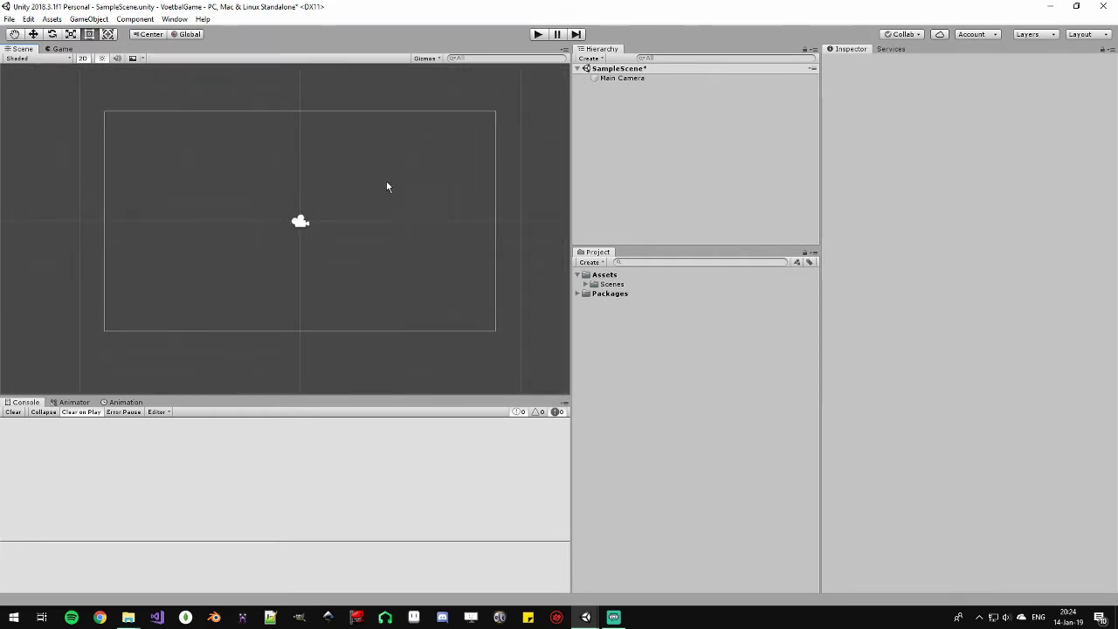
pyautogui.click(623, 78)
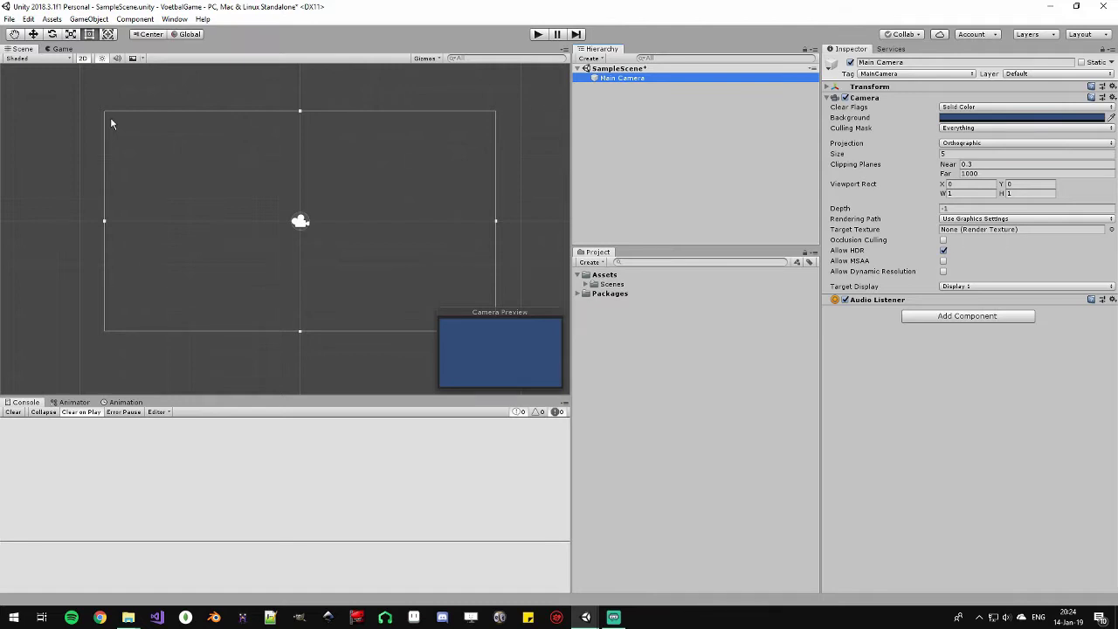
pyautogui.click(699, 167)
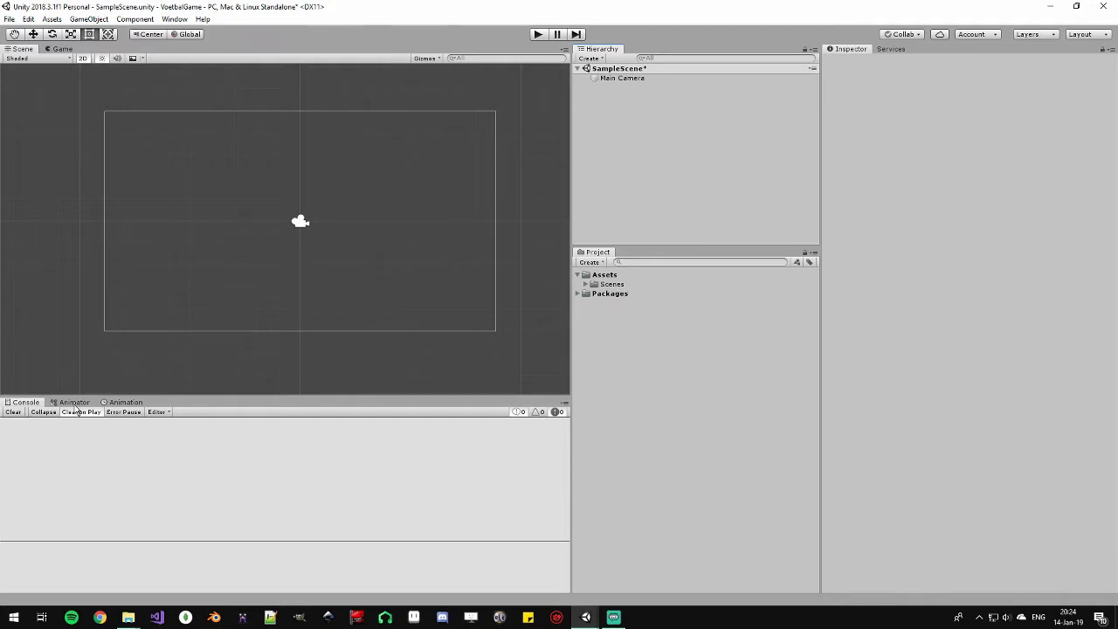
# Step: Close the Console, Animator and Animation panels
pyautogui.rightClick(33, 406)
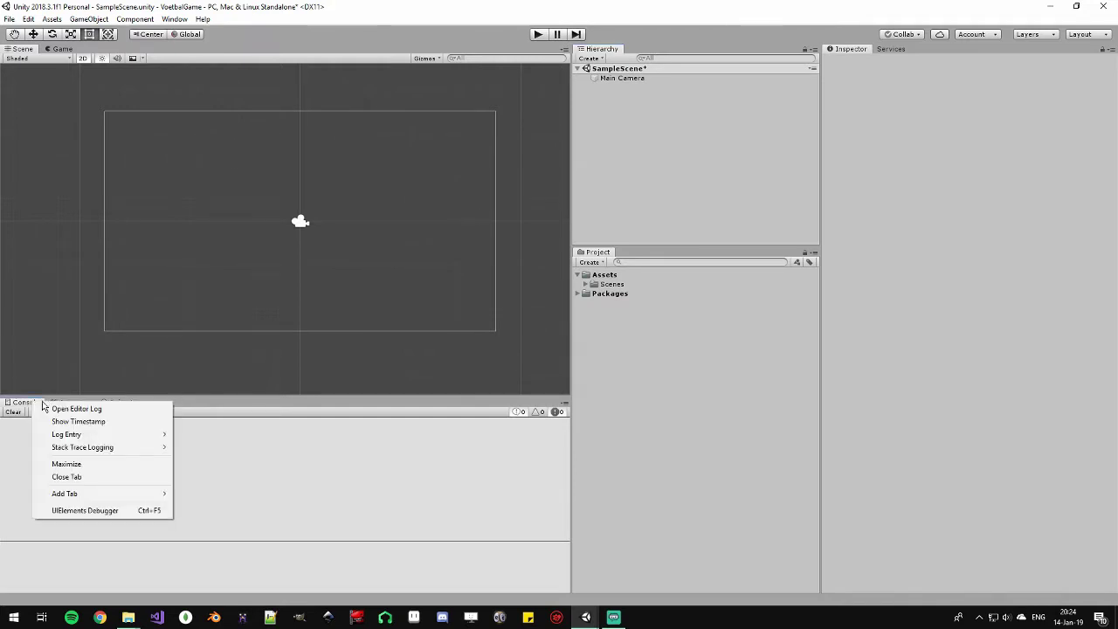
pyautogui.click(14, 461)
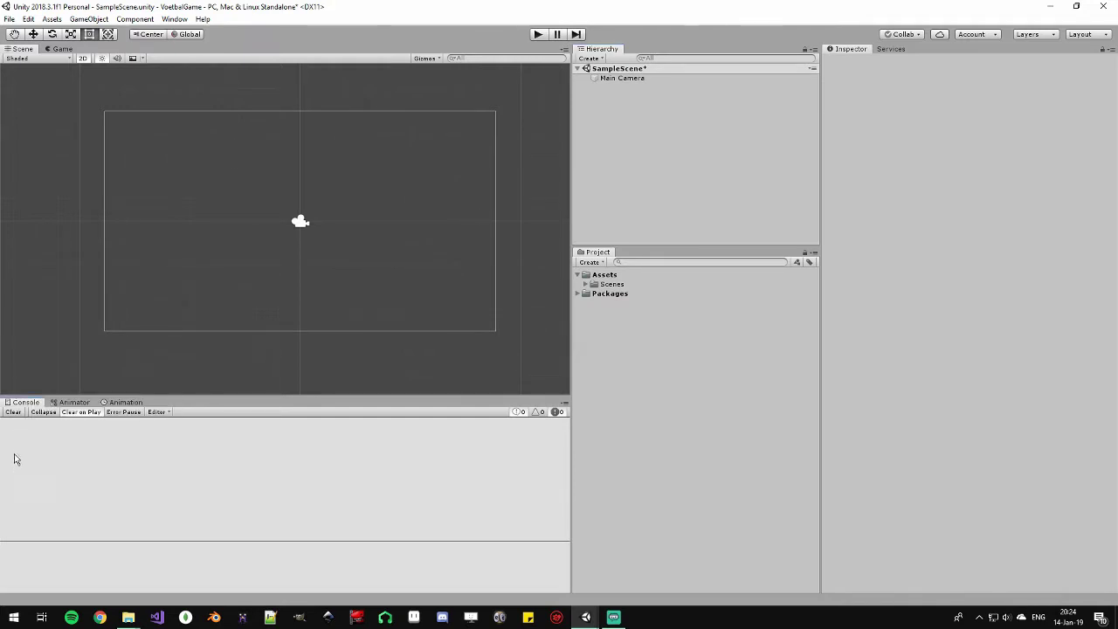
pyautogui.rightClick(32, 405)
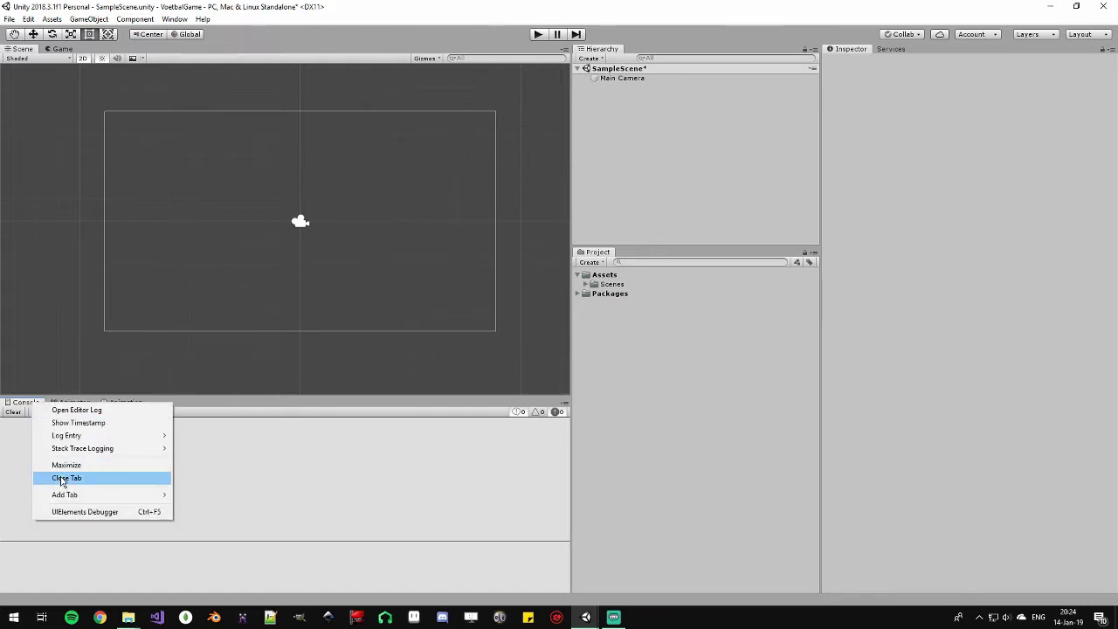
pyautogui.click(62, 478)
pyautogui.rightClick(33, 407)
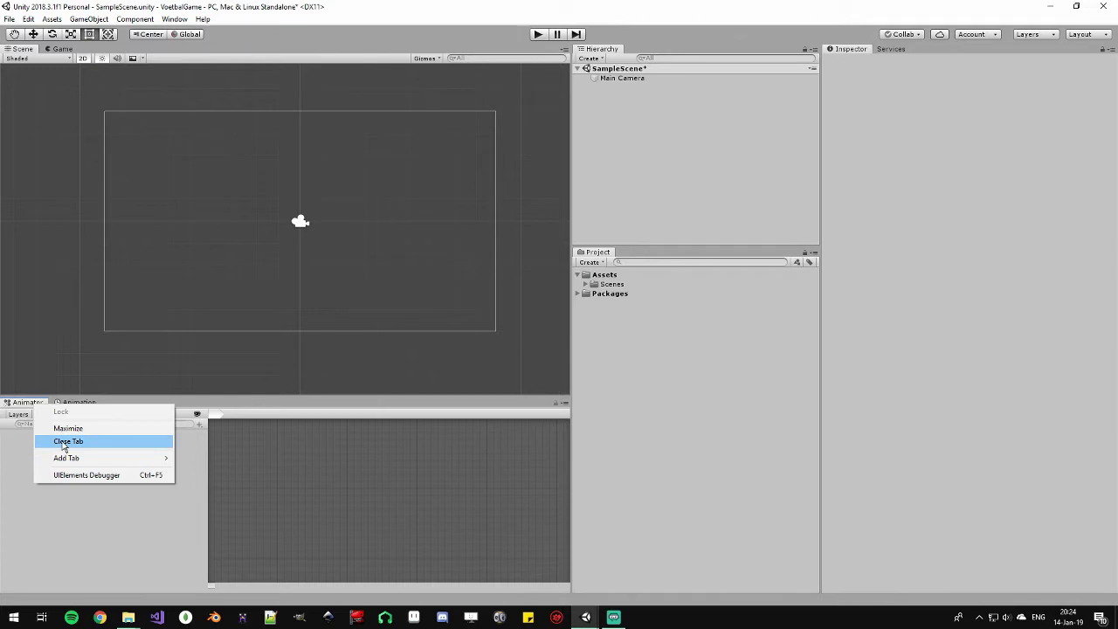
pyautogui.click(55, 442)
pyautogui.rightClick(34, 406)
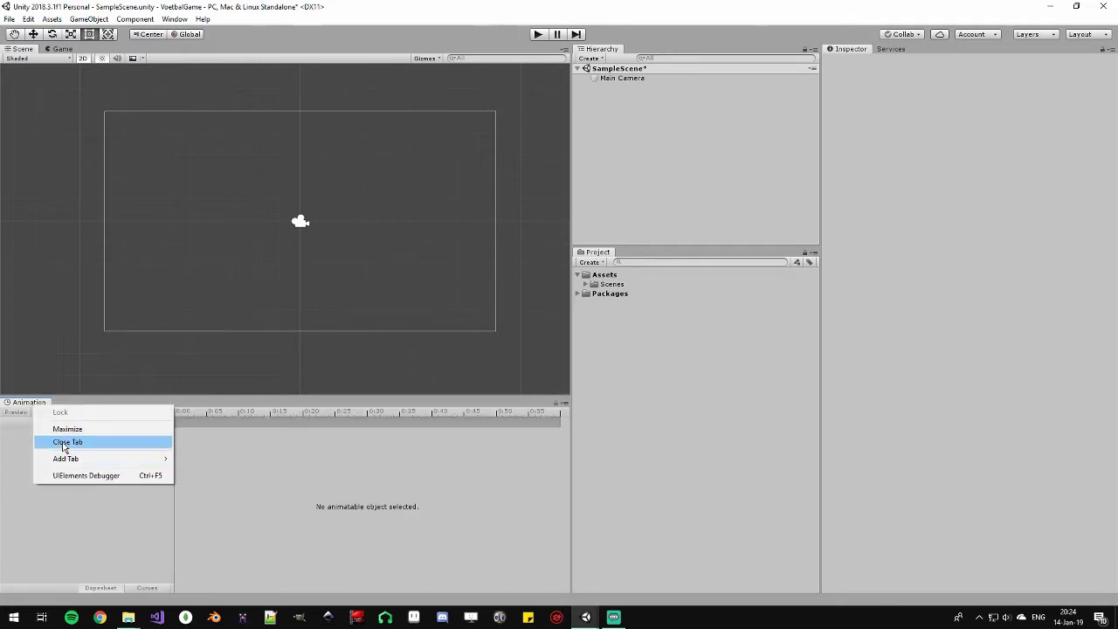
pyautogui.click(63, 442)
# Step: Rebalance the widths of the Scene view and Inspector panels
pyautogui.moveTo(308, 377); pyautogui.dragTo(298, 361, button='middle')
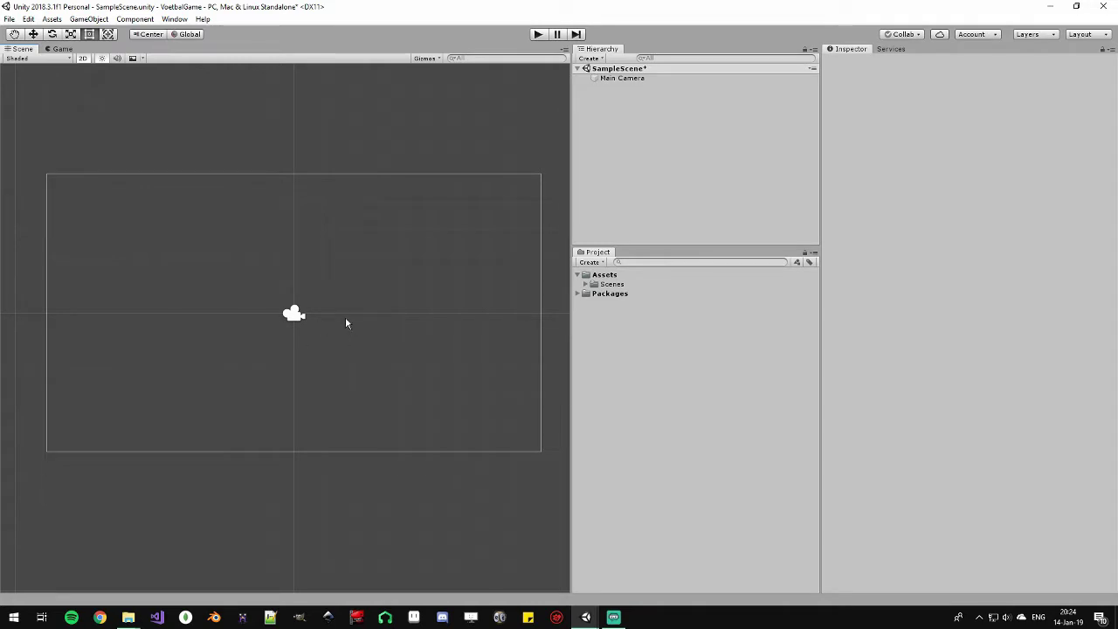
pyautogui.moveTo(572, 341)
pyautogui.mouseDown()
pyautogui.moveTo(526, 356)
pyautogui.moveTo(654, 362)
pyautogui.mouseUp()
pyautogui.moveTo(856, 359); pyautogui.dragTo(835, 371)
pyautogui.moveTo(649, 379); pyautogui.dragTo(625, 374)
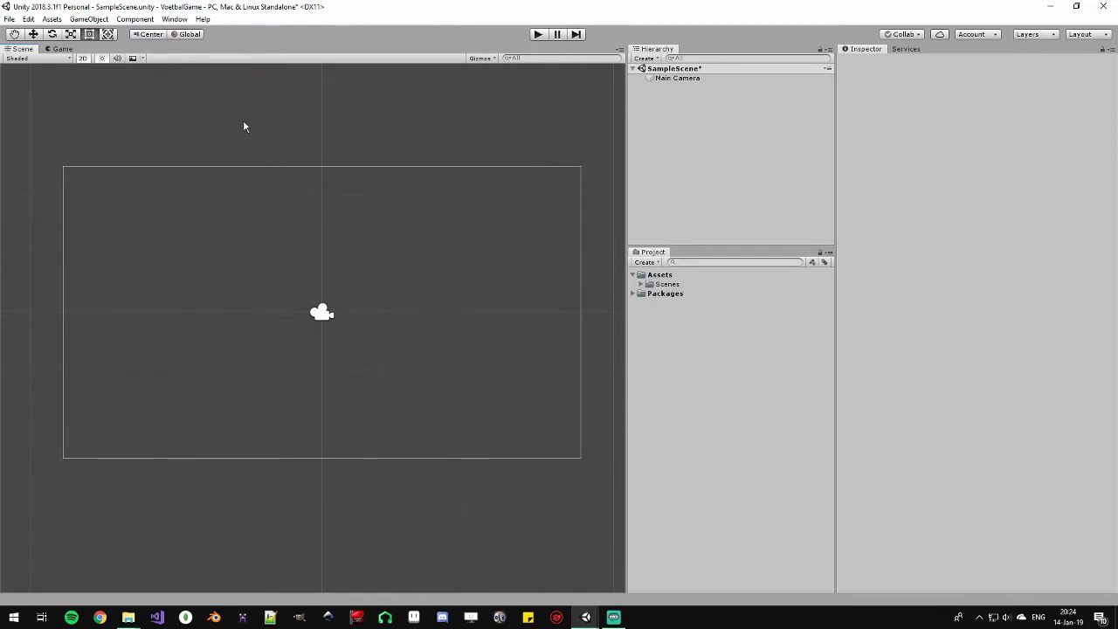
# Step: Dock the Game view as its own panel below the Scene view, then select the Main Camera
pyautogui.click(64, 50)
pyautogui.moveTo(66, 50); pyautogui.dragTo(299, 519)
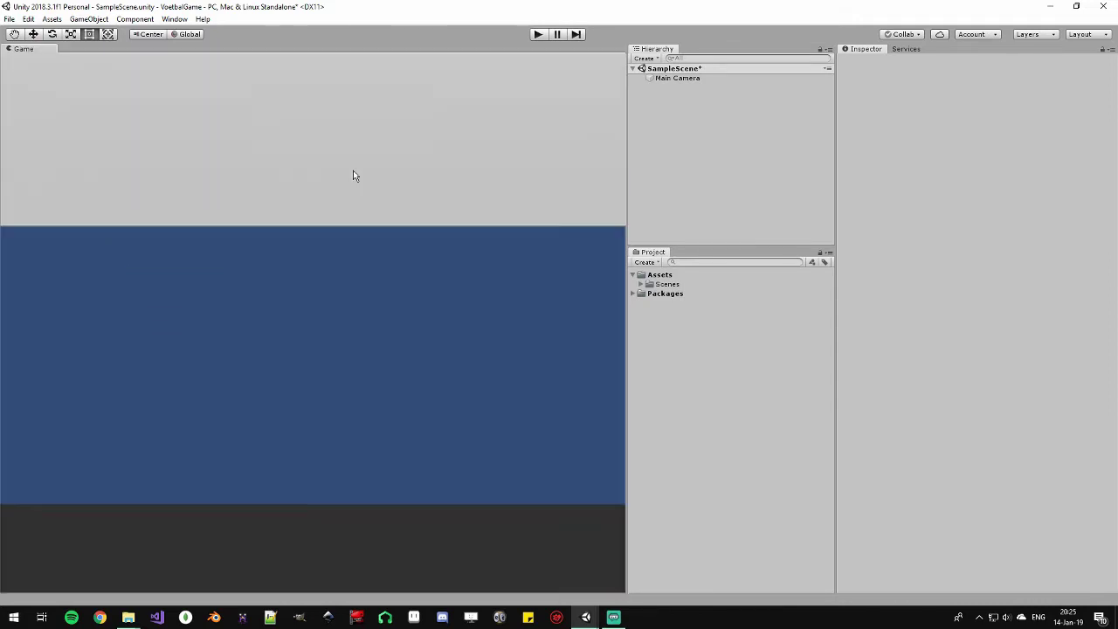
pyautogui.moveTo(299, 519)
pyautogui.mouseDown()
pyautogui.moveTo(542, 313)
pyautogui.moveTo(386, 525)
pyautogui.mouseUp()
pyautogui.moveTo(351, 413)
pyautogui.mouseDown()
pyautogui.moveTo(369, 289)
pyautogui.moveTo(361, 319)
pyautogui.mouseUp()
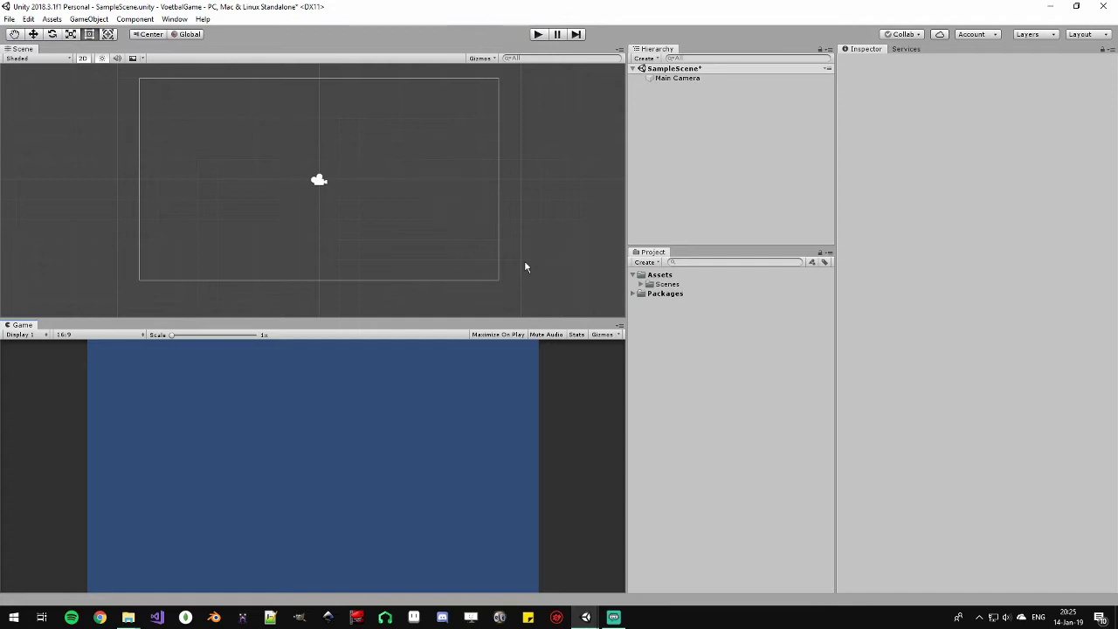
pyautogui.click(709, 79)
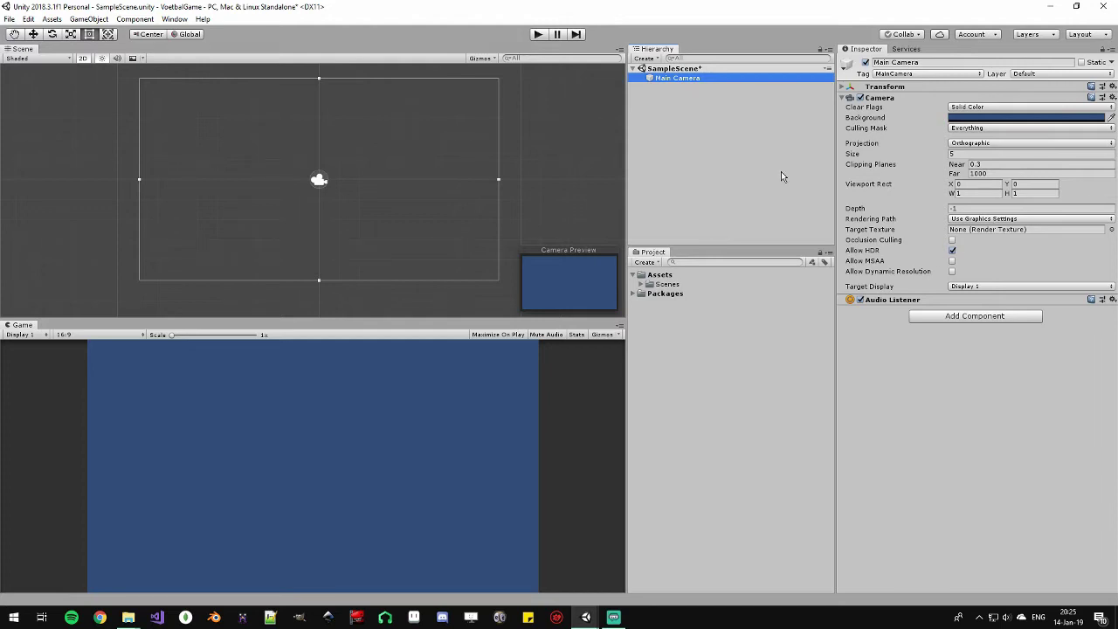
# Step: Deselect the Main Camera after reviewing its settings and open the Window menu
pyautogui.moveTo(562, 174); pyautogui.dragTo(539, 188, button='middle')
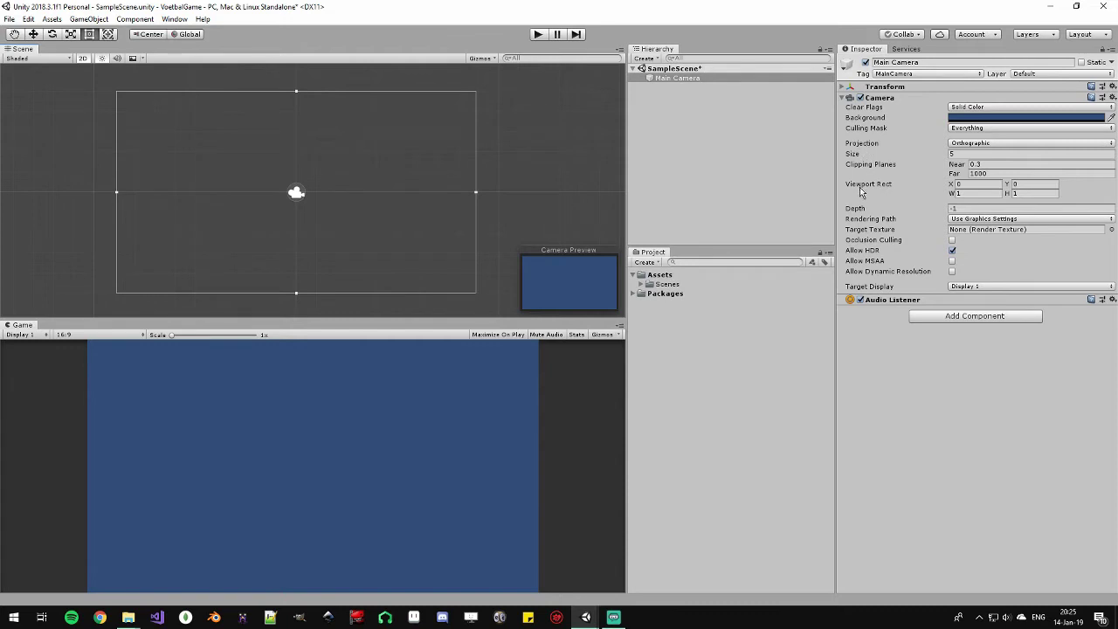
pyautogui.moveTo(860, 192)
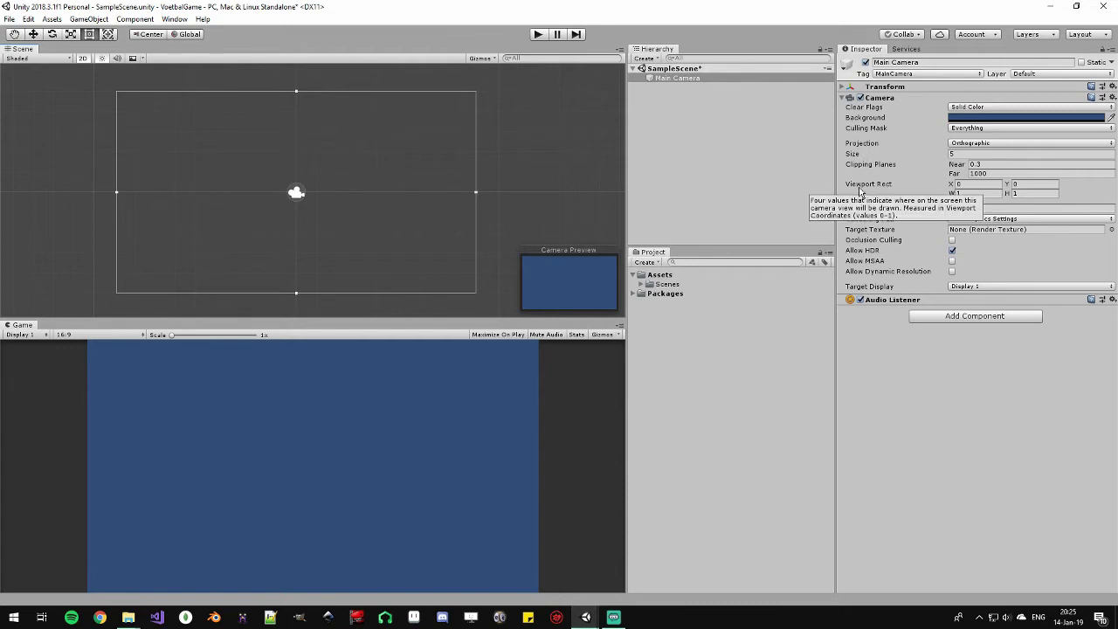
pyautogui.click(761, 186)
pyautogui.moveTo(525, 180); pyautogui.dragTo(510, 182)
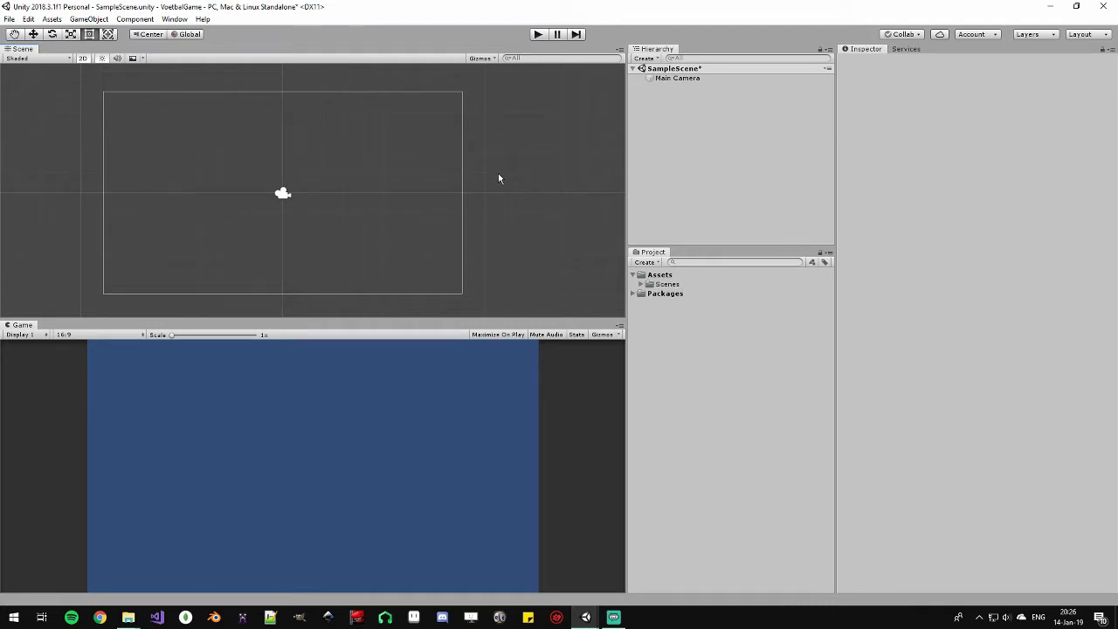
pyautogui.click(174, 19)
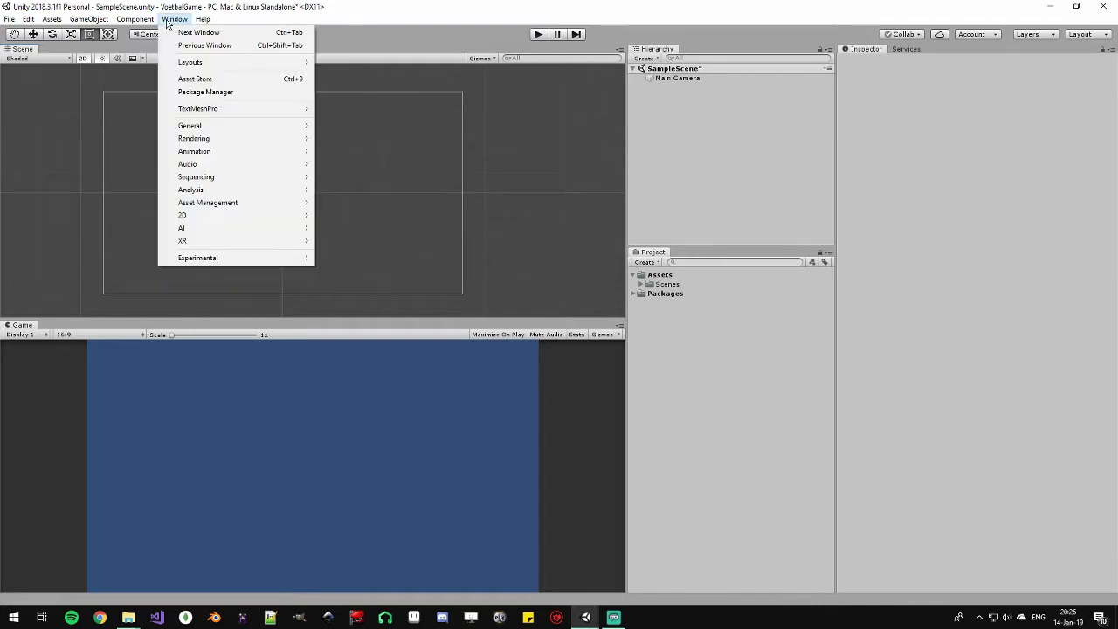
pyautogui.click(206, 83)
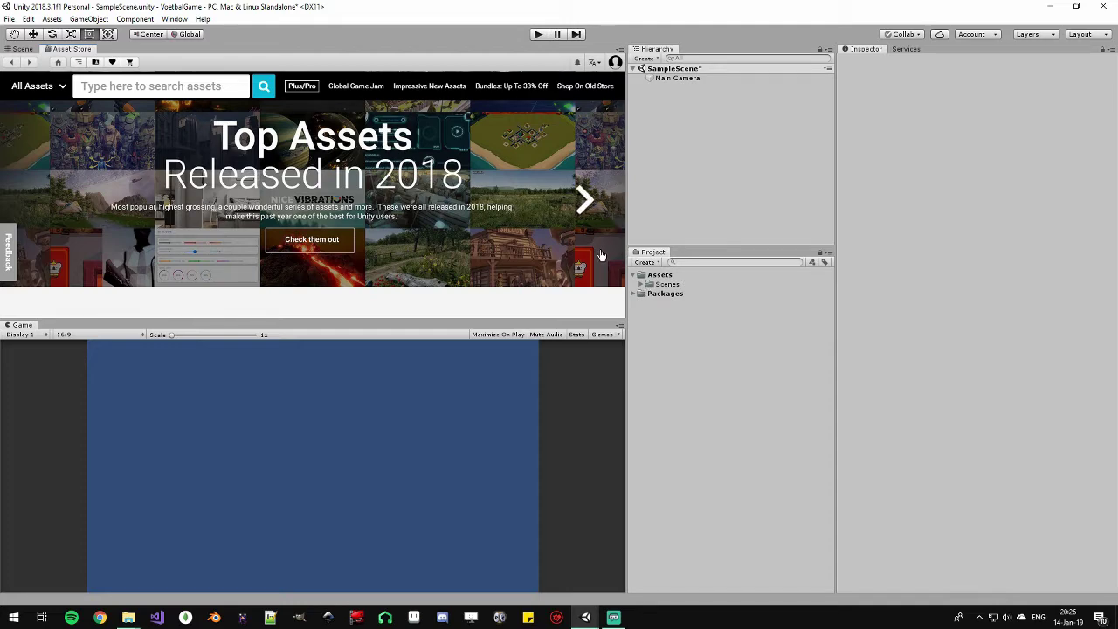
pyautogui.scroll(-3, 411, 183)
pyautogui.scroll(-1, 422, 180)
pyautogui.scroll(-2, 421, 192)
pyautogui.scroll(-1, 420, 205)
pyautogui.scroll(1, 419, 214)
pyautogui.moveTo(213, 273)
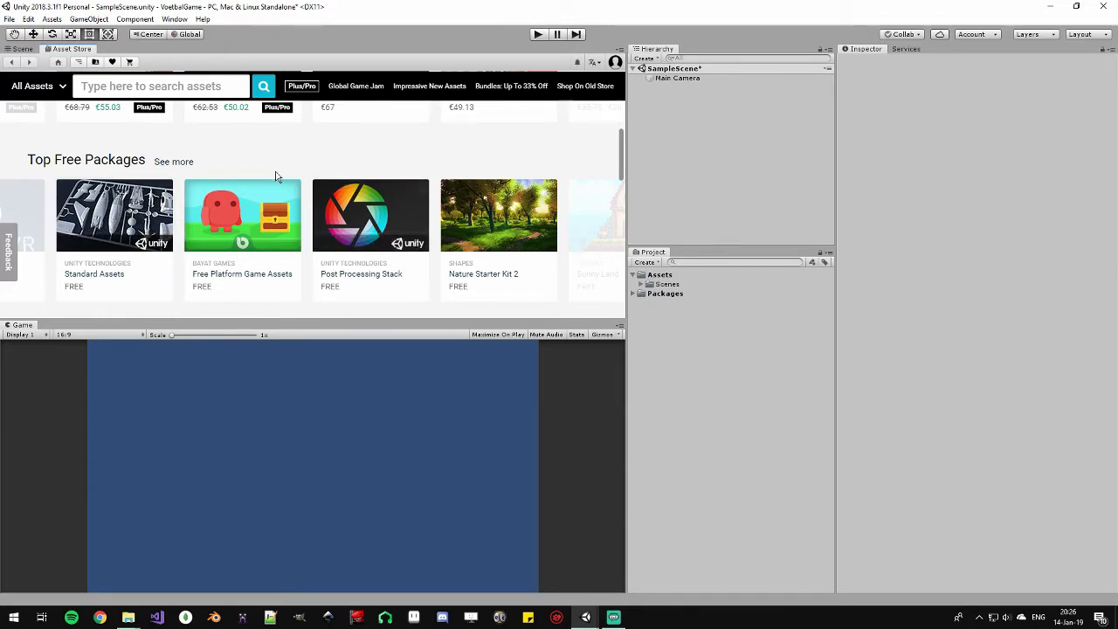
pyautogui.click(583, 240)
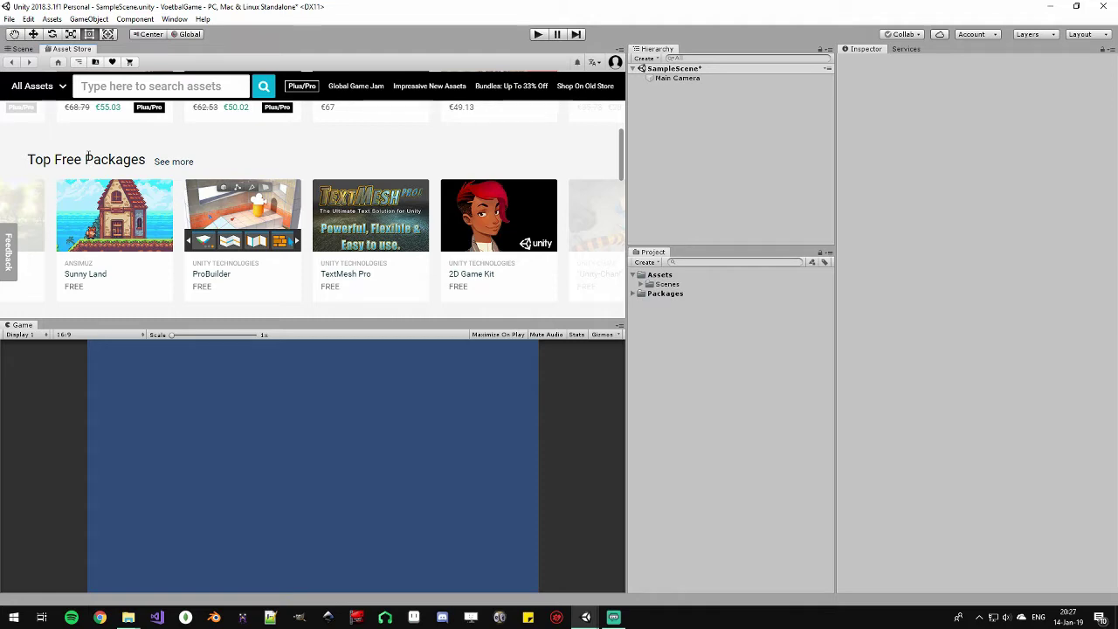
pyautogui.scroll(-1, 262, 192)
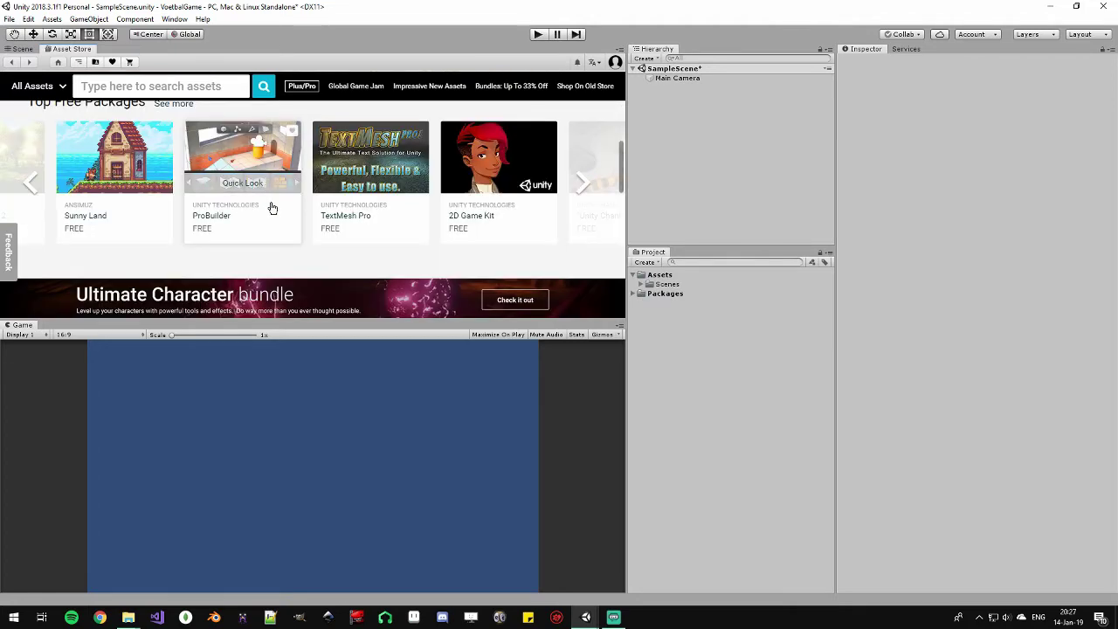
pyautogui.scroll(10, 305, 239)
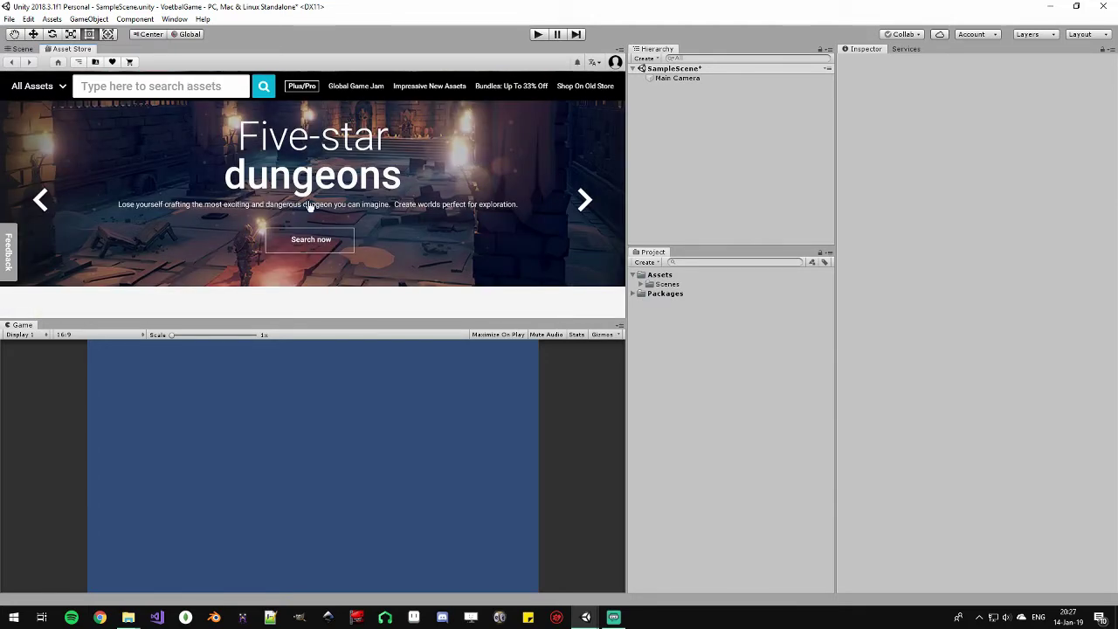
# Step: Search the Asset Store for 'playground' and browse the results
pyautogui.click(210, 90)
pyautogui.write('playground')
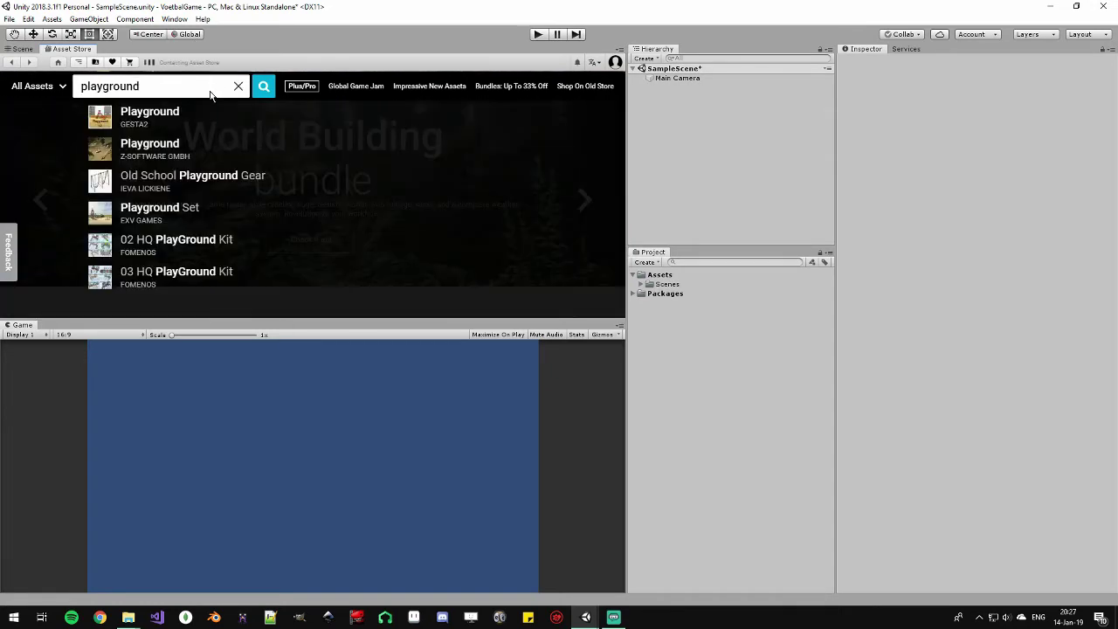
pyautogui.press('Return')
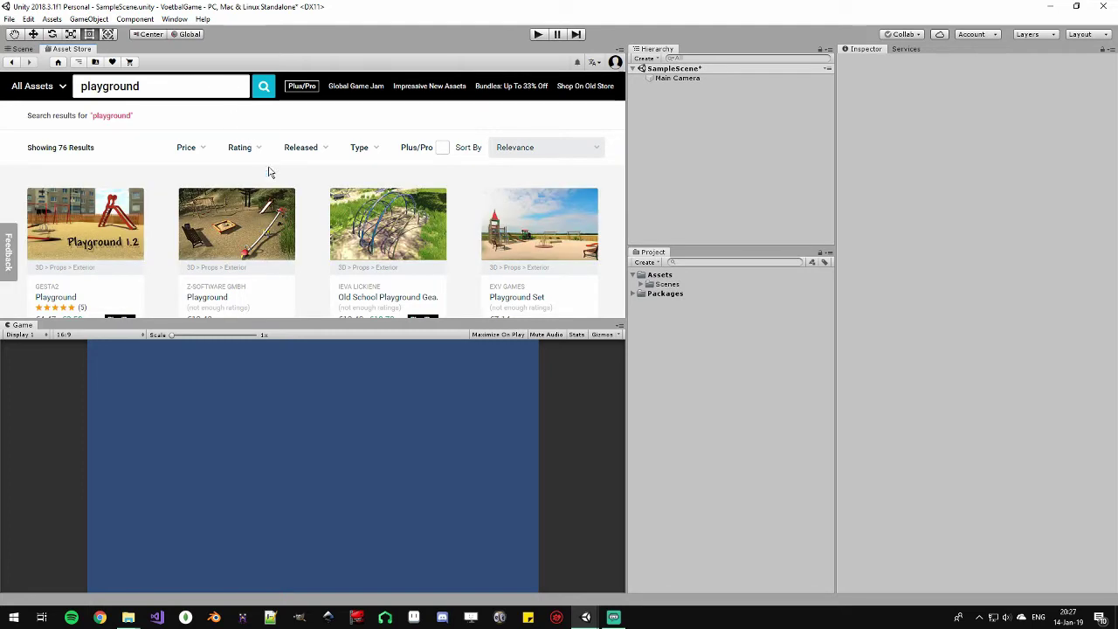
pyautogui.scroll(-2, 269, 172)
pyautogui.scroll(1, 280, 179)
pyautogui.scroll(-1, 280, 170)
pyautogui.moveTo(572, 225)
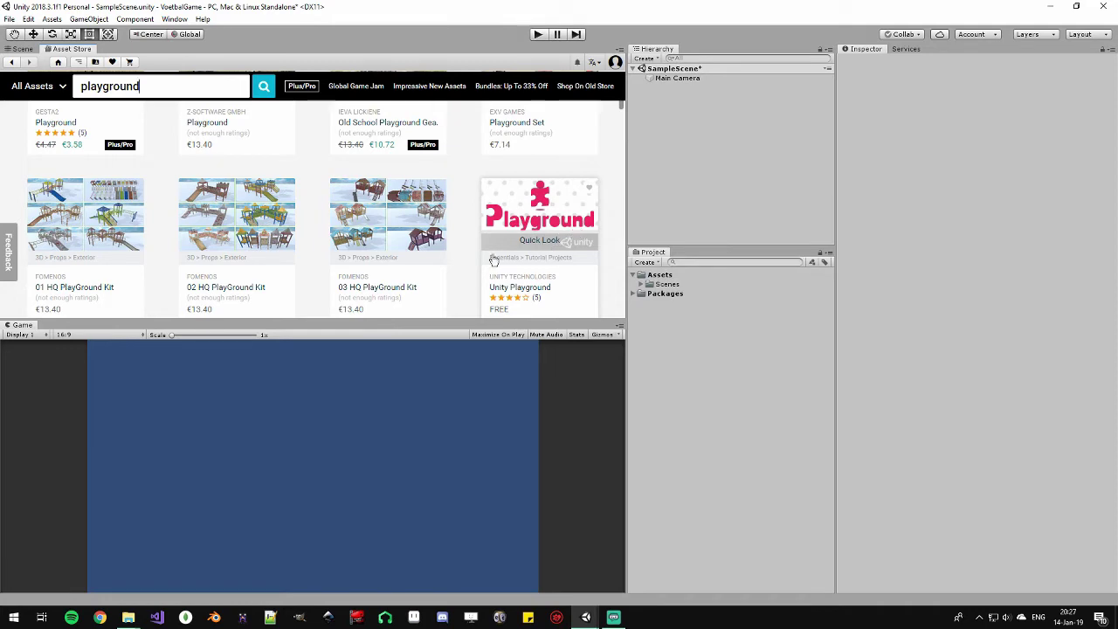
pyautogui.scroll(2, 476, 259)
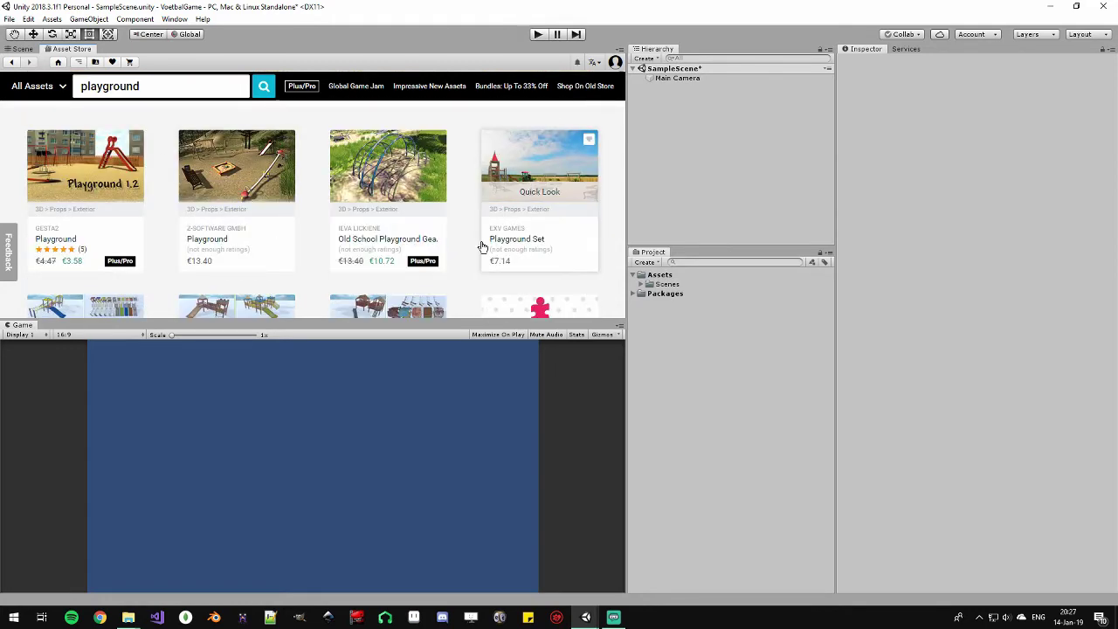
pyautogui.scroll(-2, 487, 218)
pyautogui.scroll(-1, 491, 210)
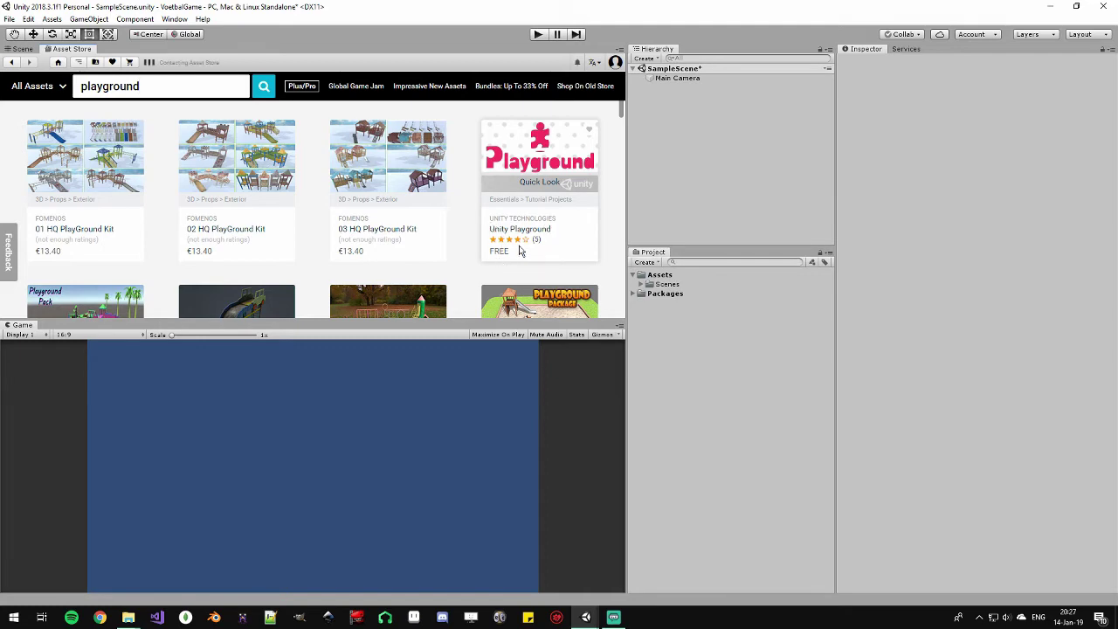
# Step: Open the free Unity Playground package's page
pyautogui.click(520, 249)
pyautogui.scroll(-1, 422, 229)
pyautogui.scroll(1, 421, 229)
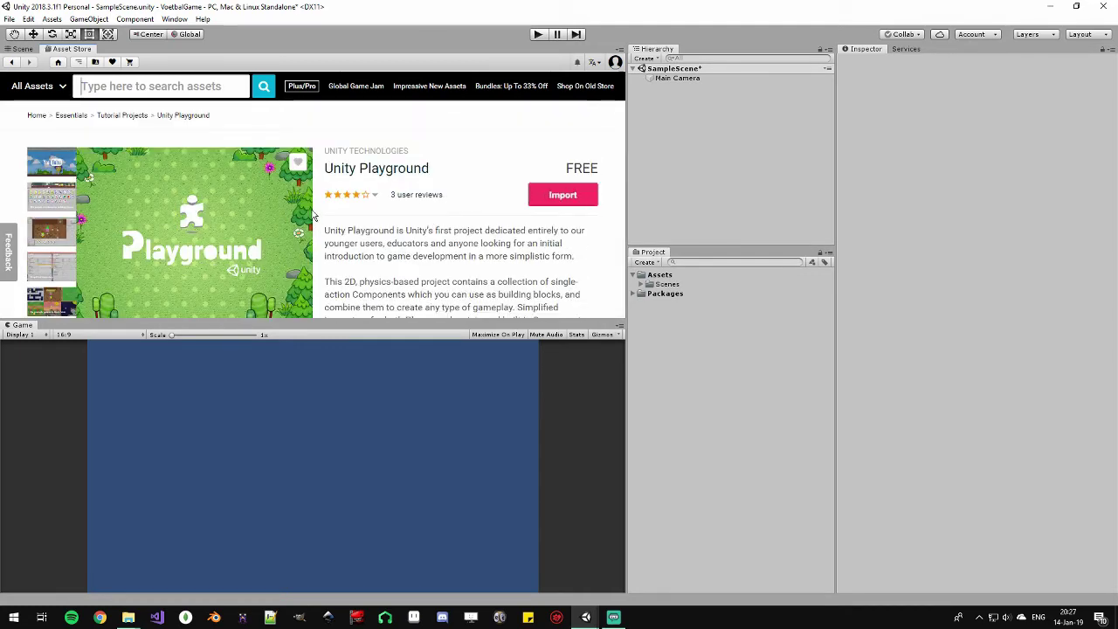
# Step: Import every item of the Unity Playground package into the project
pyautogui.click(556, 199)
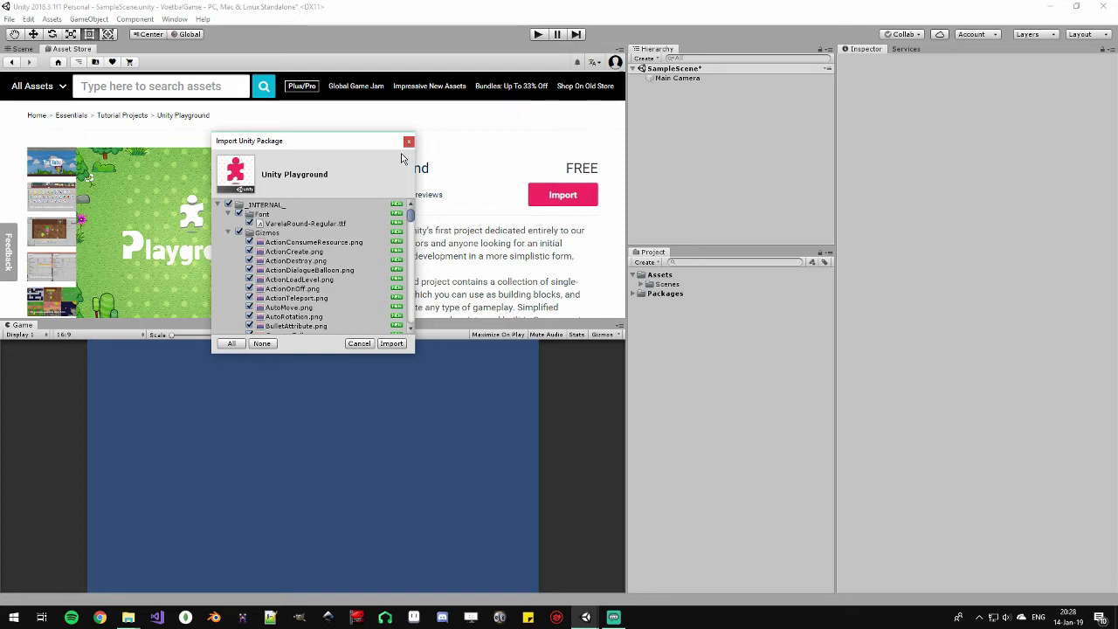
pyautogui.moveTo(346, 145); pyautogui.dragTo(369, 145)
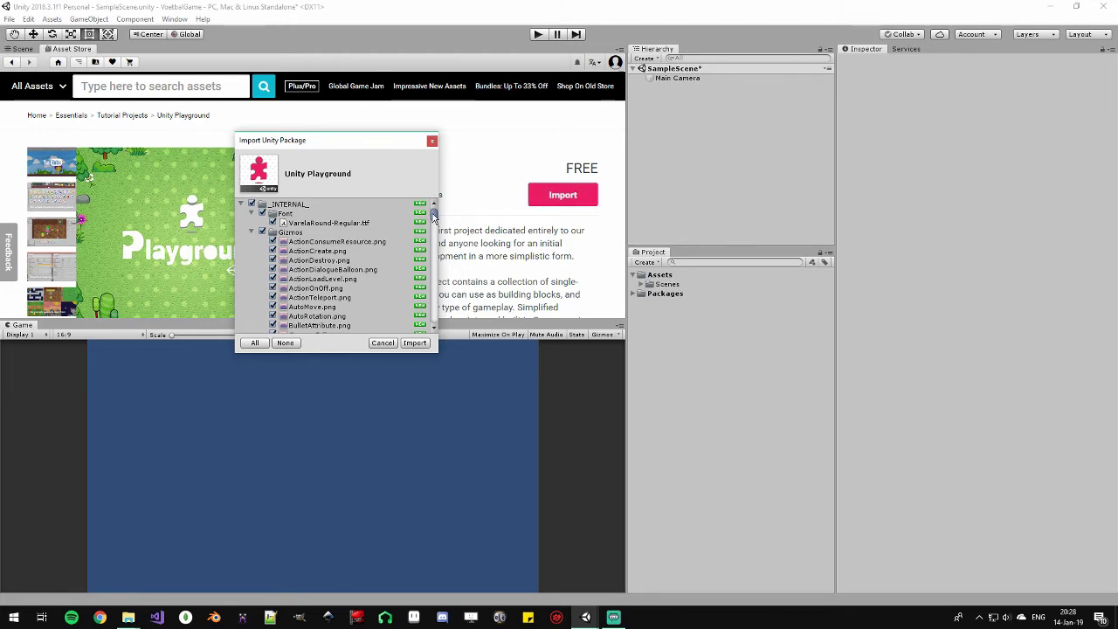
pyautogui.moveTo(434, 216)
pyautogui.mouseDown()
pyautogui.moveTo(434, 275)
pyautogui.moveTo(442, 210)
pyautogui.mouseUp()
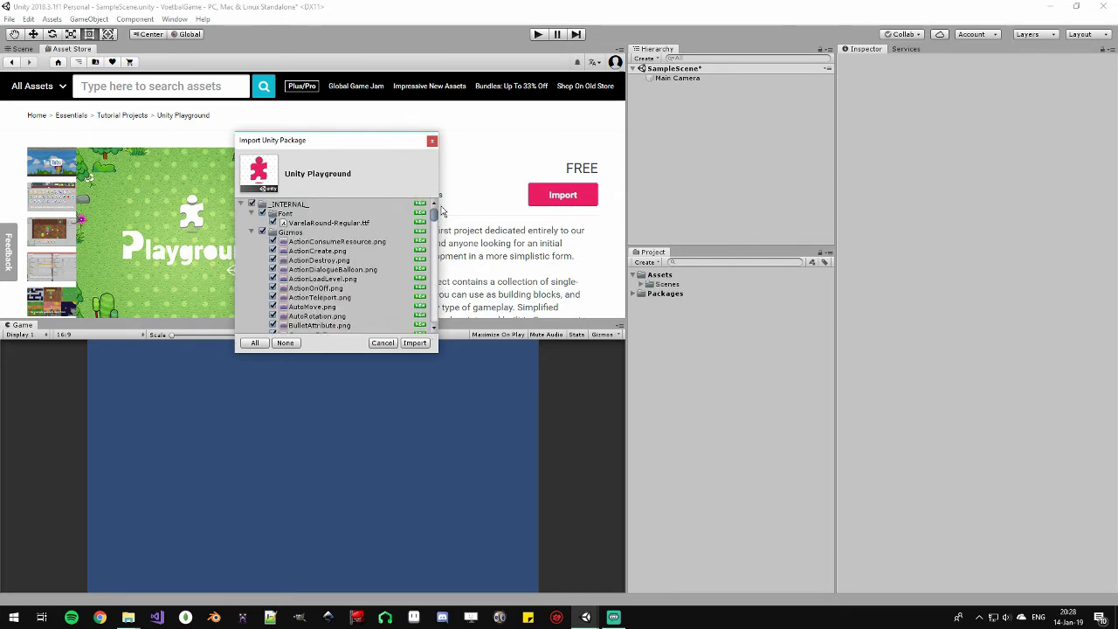
pyautogui.click(256, 343)
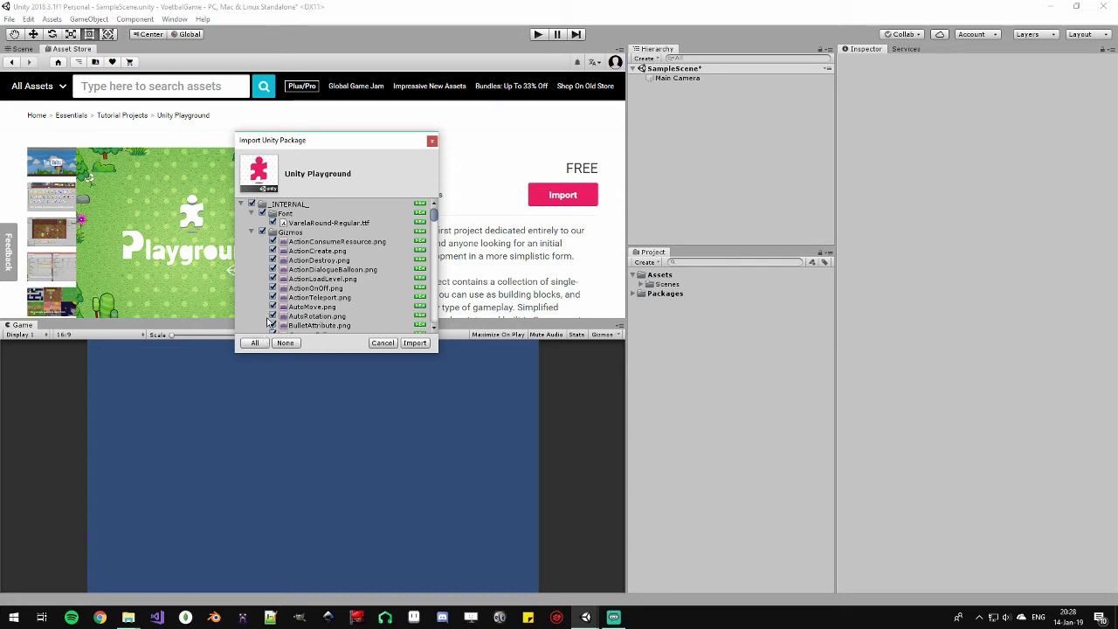
pyautogui.click(414, 343)
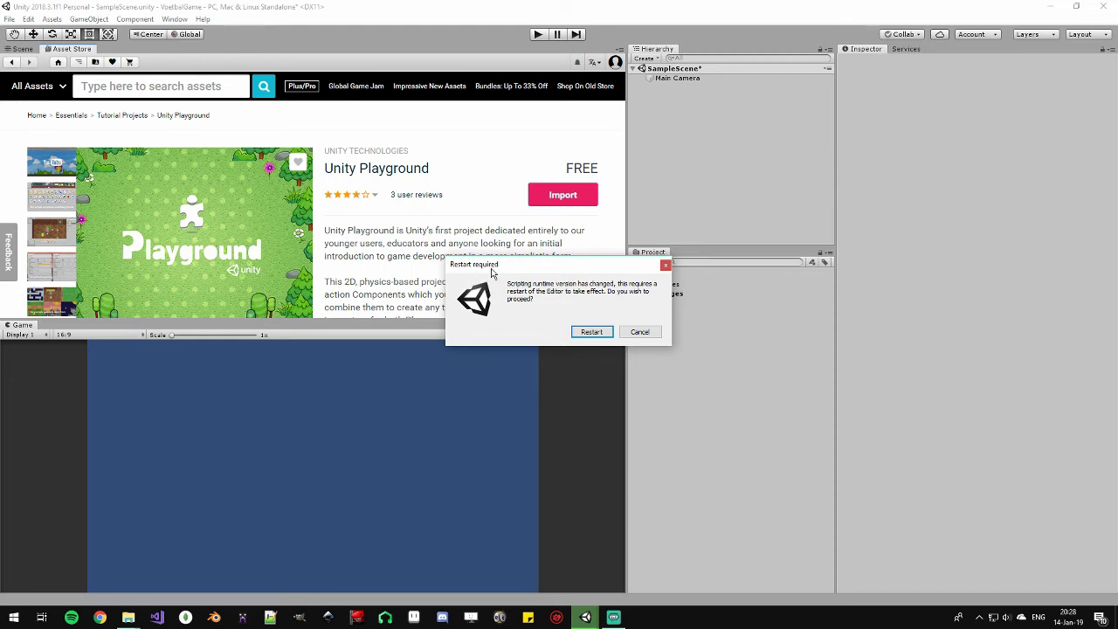
# Step: Accept the editor restart and save the modified SampleScene
pyautogui.click(590, 333)
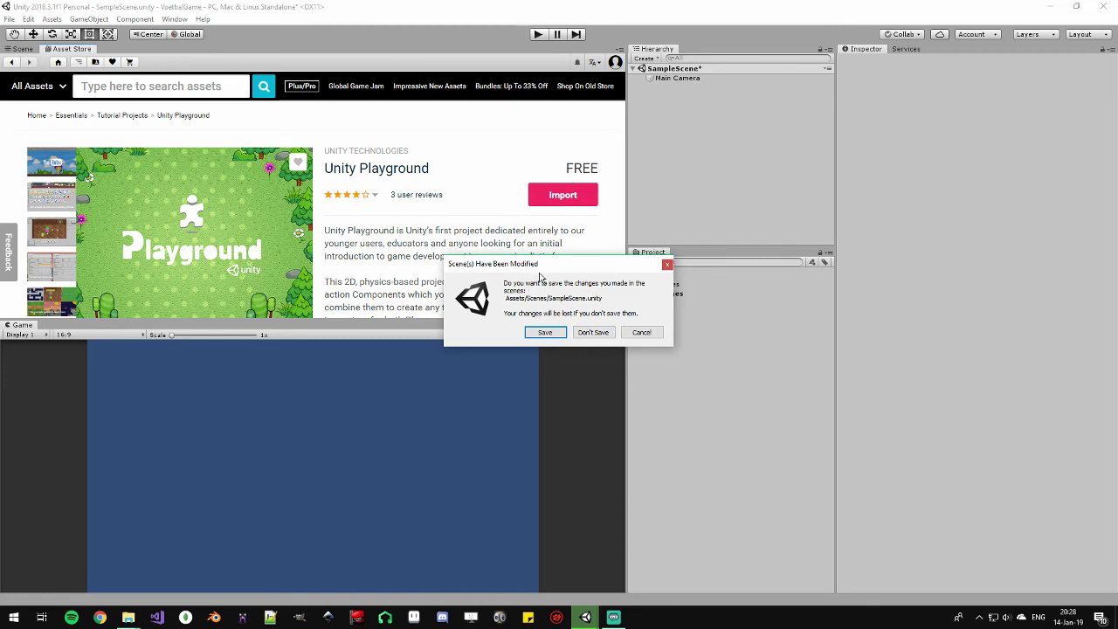
pyautogui.click(547, 335)
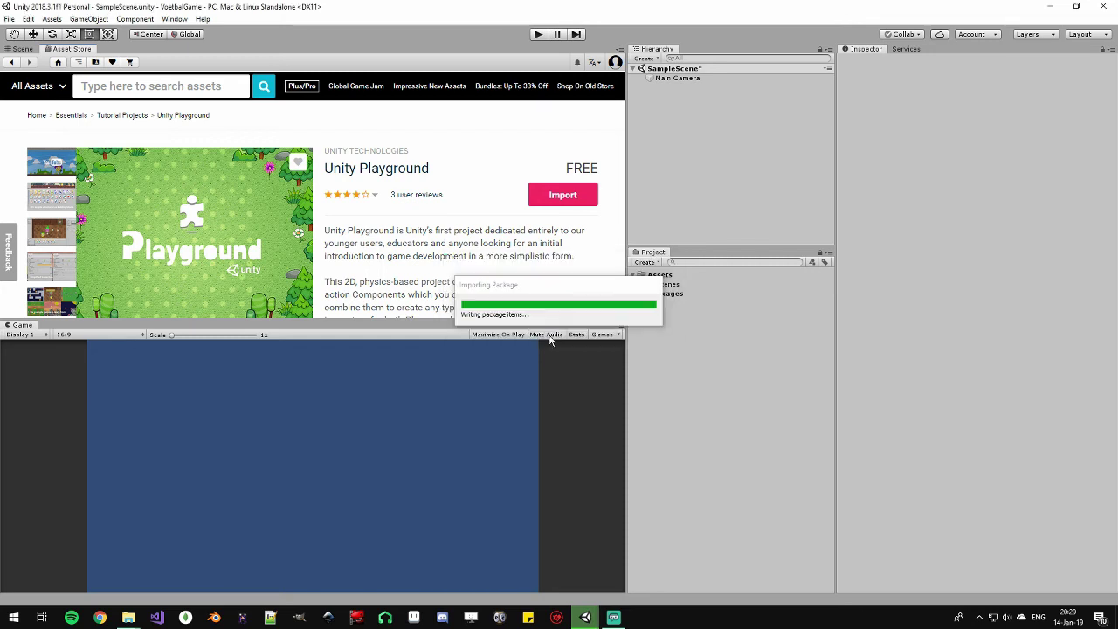